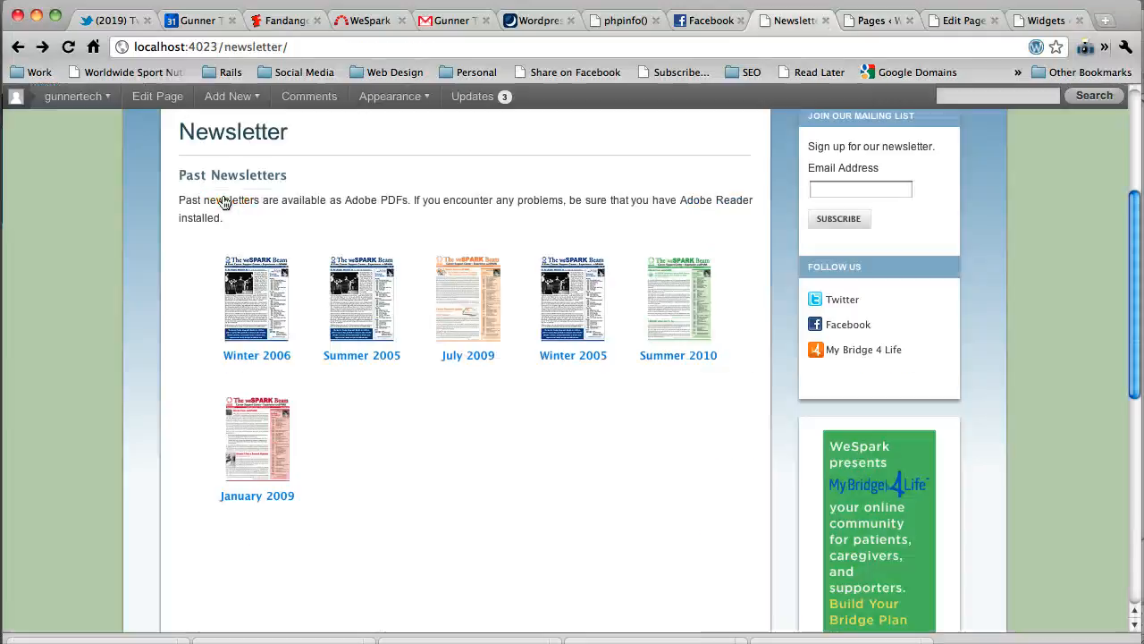
Step: Check the existing Newsletter subpages in the site's Pages list and start a new page
{"action": "key", "text": "ctrl+Tab"}
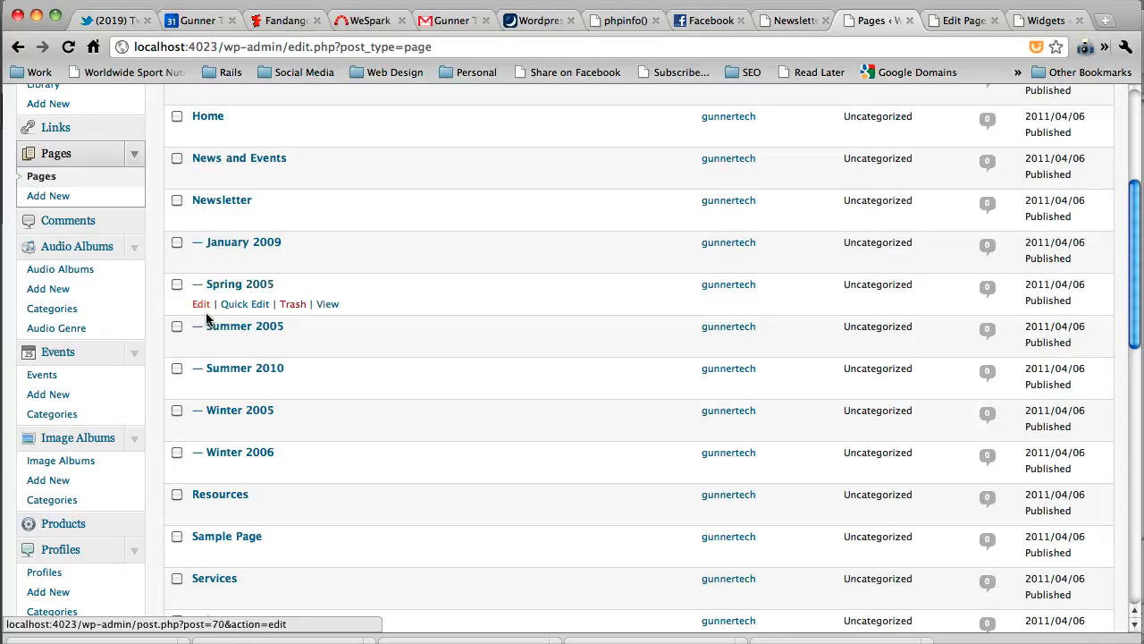
{"action": "scroll", "coordinate": [210, 335], "scroll_direction": "down", "scroll_amount": 3}
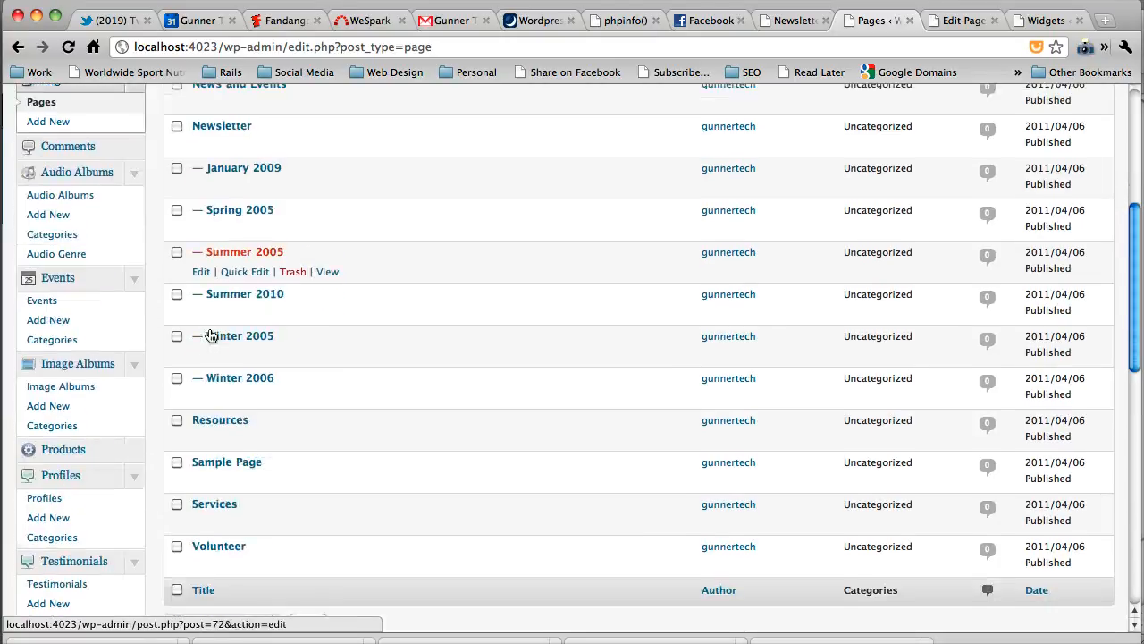
{"action": "scroll", "coordinate": [210, 335], "scroll_direction": "up", "scroll_amount": 8}
{"action": "scroll", "coordinate": [210, 335], "scroll_direction": "up", "scroll_amount": 2}
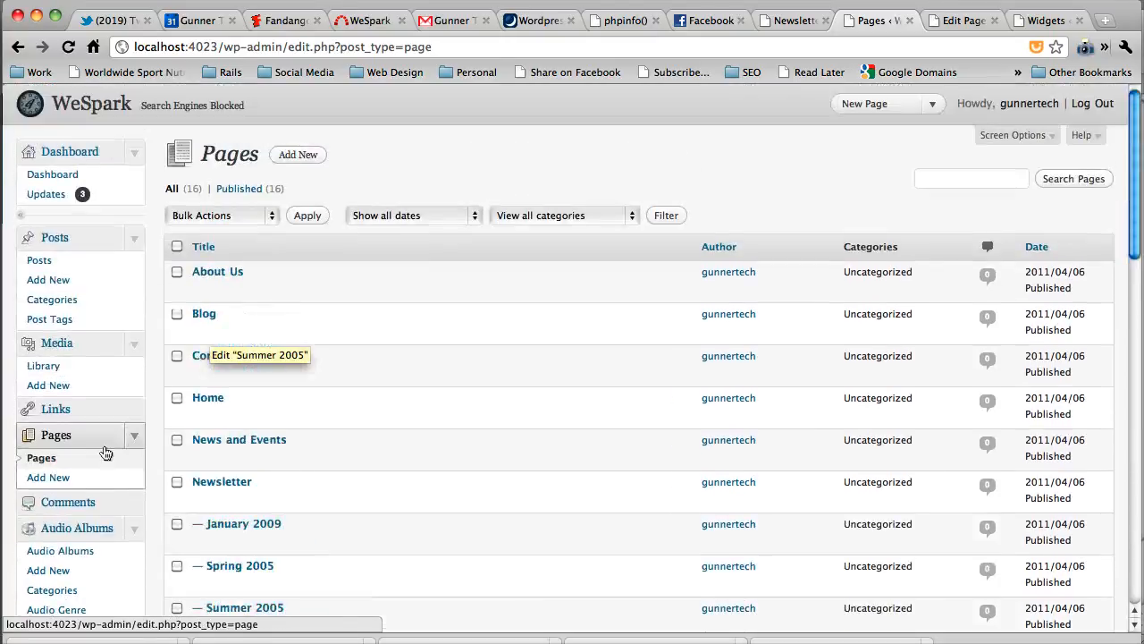
{"action": "left_click", "coordinate": [59, 479]}
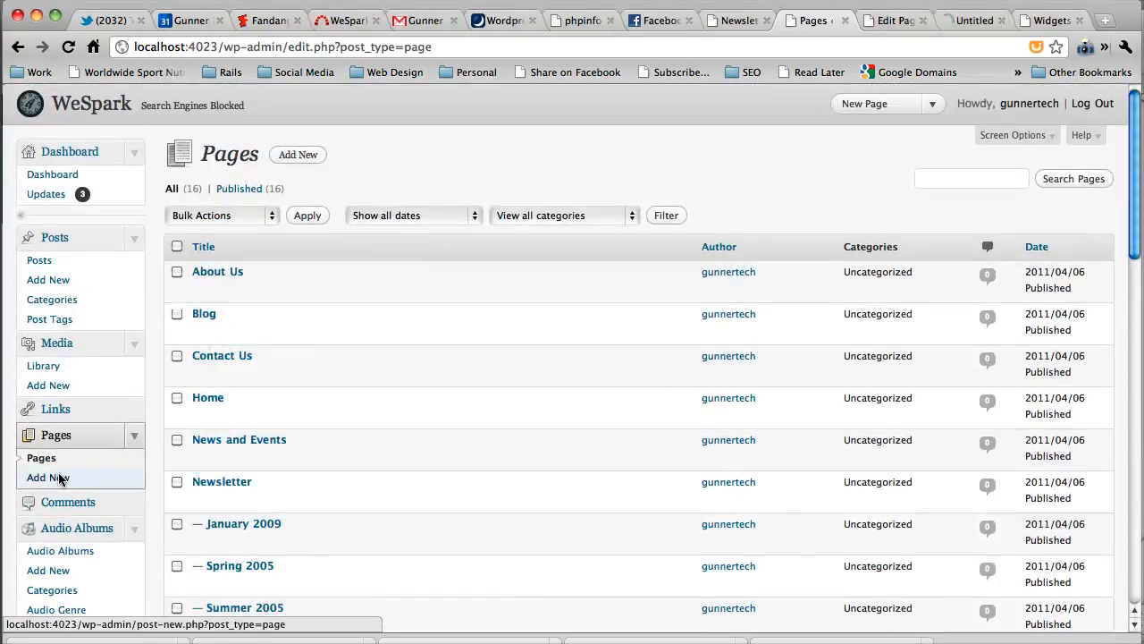
Step: Switch to Finder and look through the newsletters folder for a PDF that has no page yet
{"action": "key", "text": "super+Tab"}
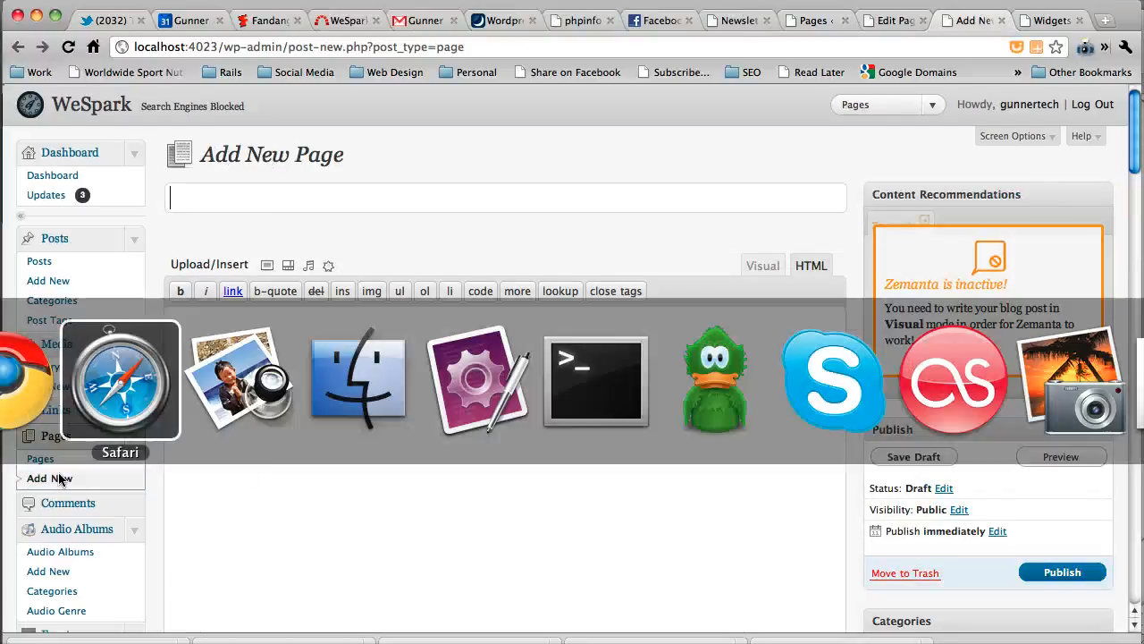
{"action": "key", "text": "super+Tab"}
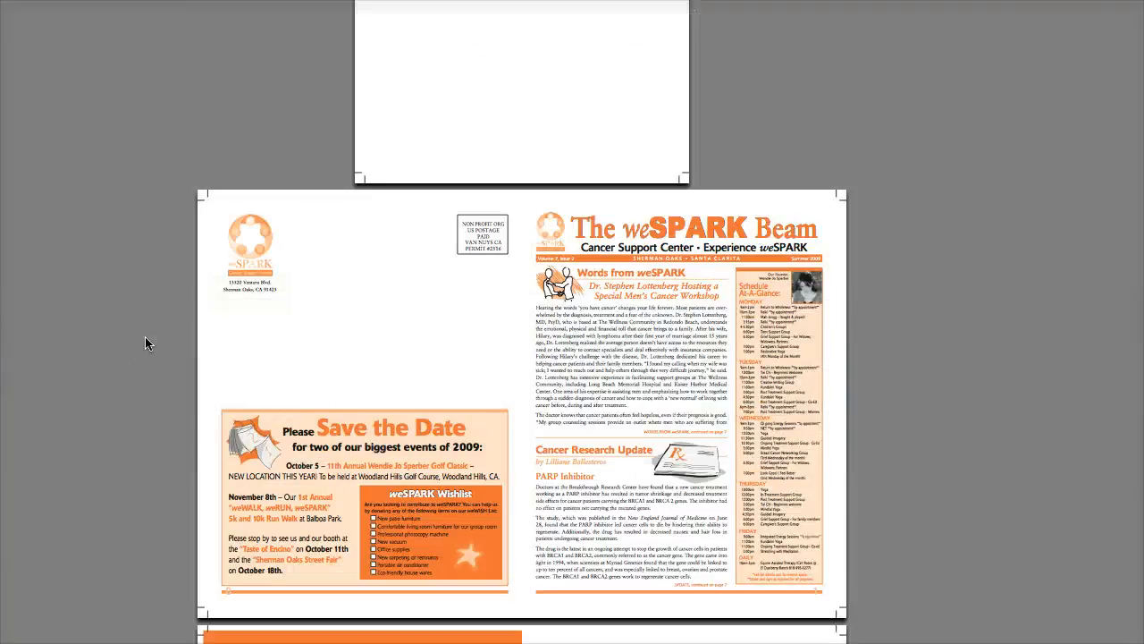
{"action": "key", "text": "super+Tab"}
{"action": "key", "text": "Tab"}
{"action": "key", "text": "Tab"}
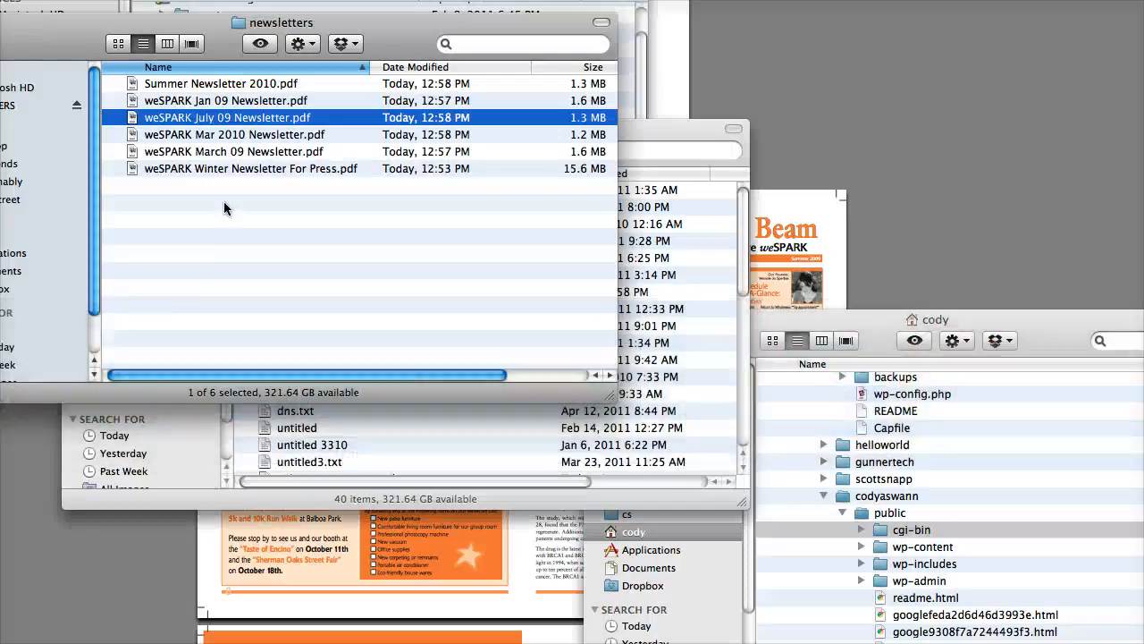
Step: Return to Chrome and title the new page "March 2010"
{"action": "key", "text": "super+Tab"}
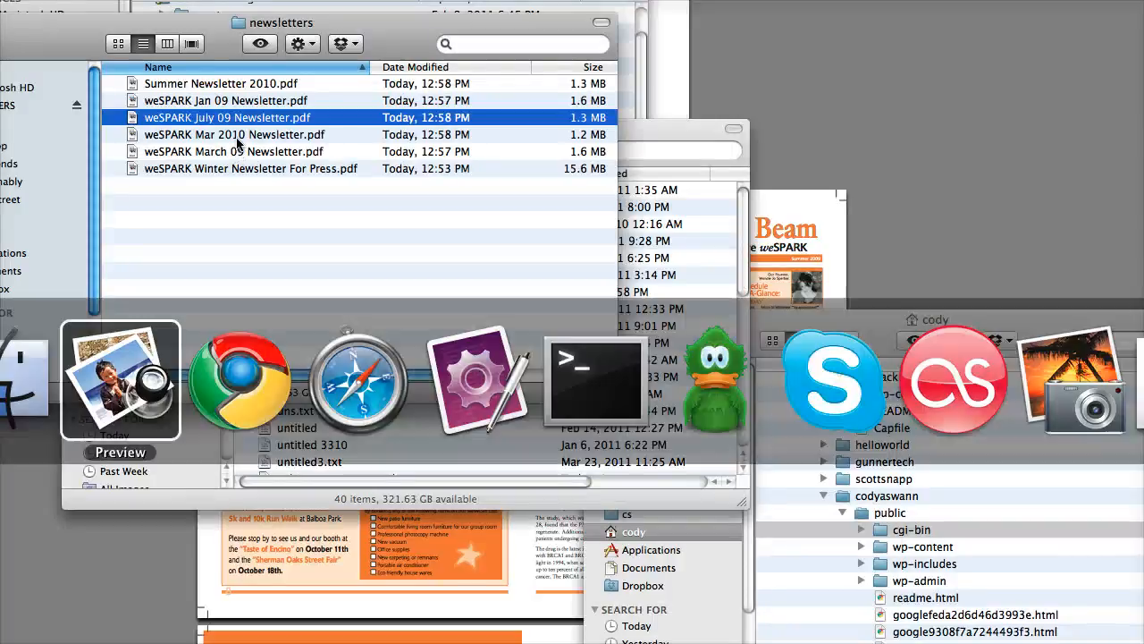
{"action": "key", "text": "Tab"}
{"action": "type", "text": "Mar"}
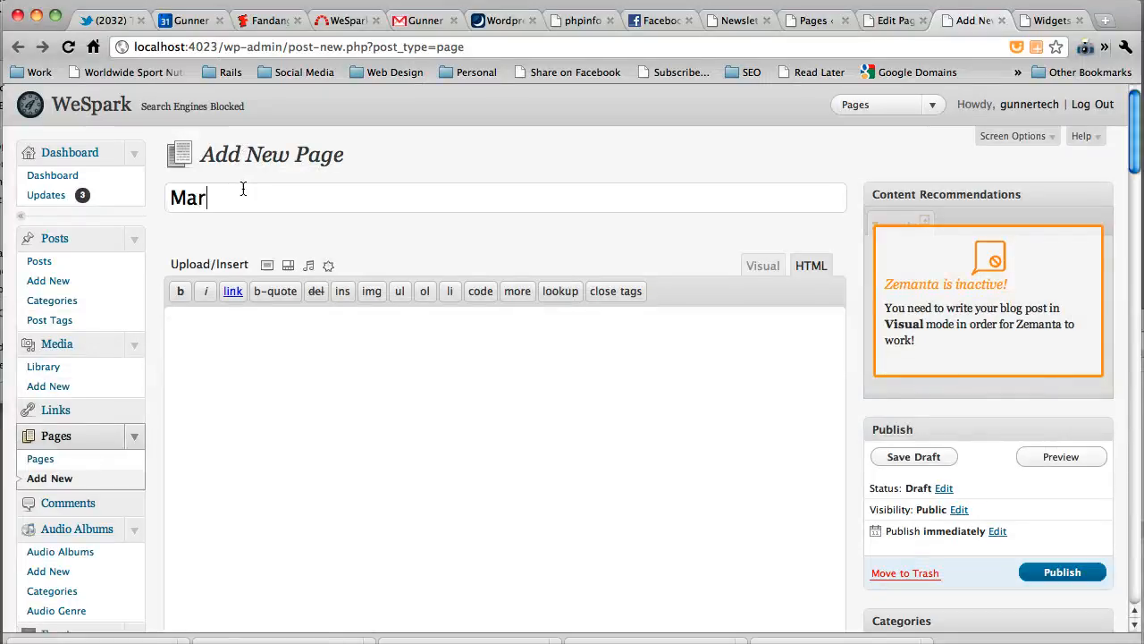
{"action": "type", "text": "ch 2010"}
Step: Set the new page's parent to Newsletter in its page attributes
{"action": "scroll", "coordinate": [237, 191], "scroll_direction": "down", "scroll_amount": 5}
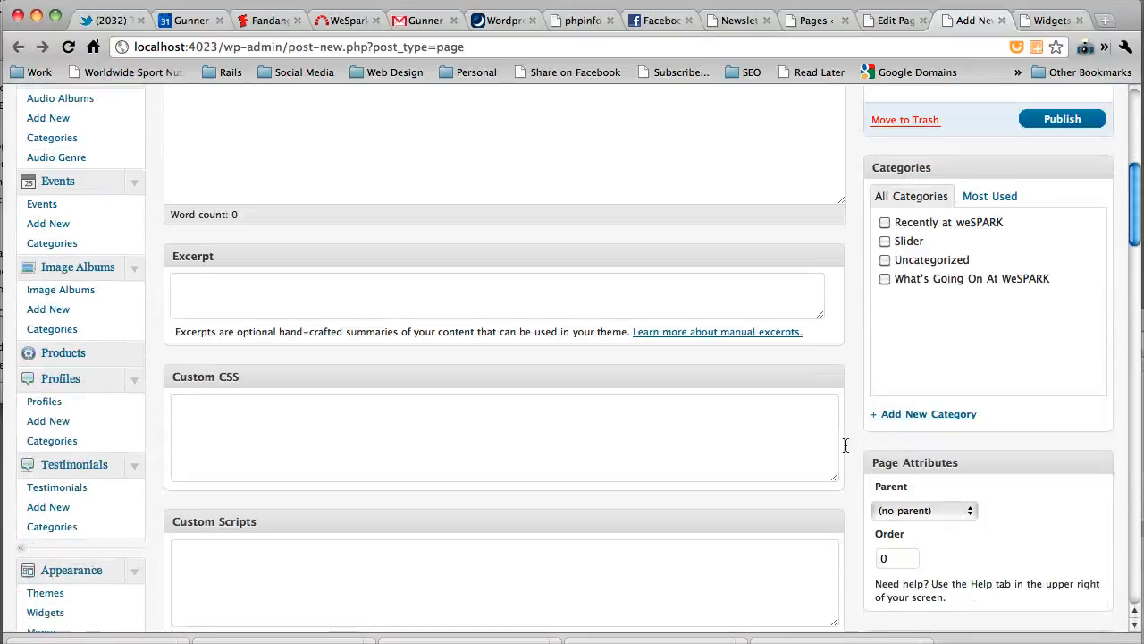
{"action": "scroll", "coordinate": [846, 445], "scroll_direction": "down", "scroll_amount": 1}
{"action": "left_click", "coordinate": [907, 442]}
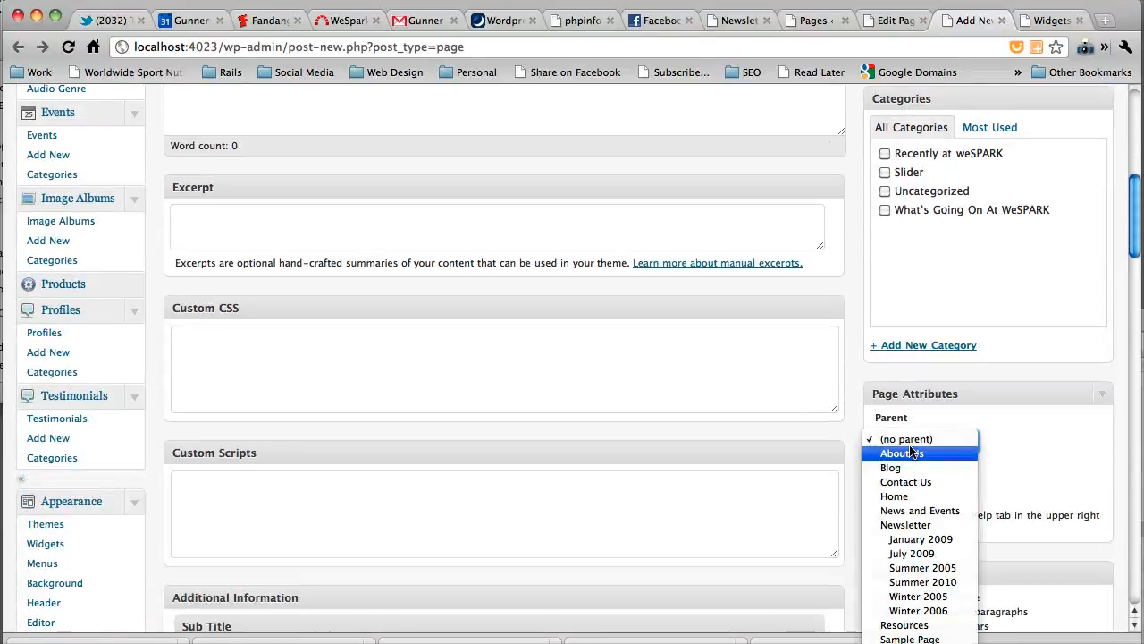
{"action": "left_click", "coordinate": [911, 526]}
Step: Upload "weSPARK Mar 2010 Newsletter.pdf" from the newsletters folder to the page's media
{"action": "scroll", "coordinate": [840, 522], "scroll_direction": "down", "scroll_amount": 3}
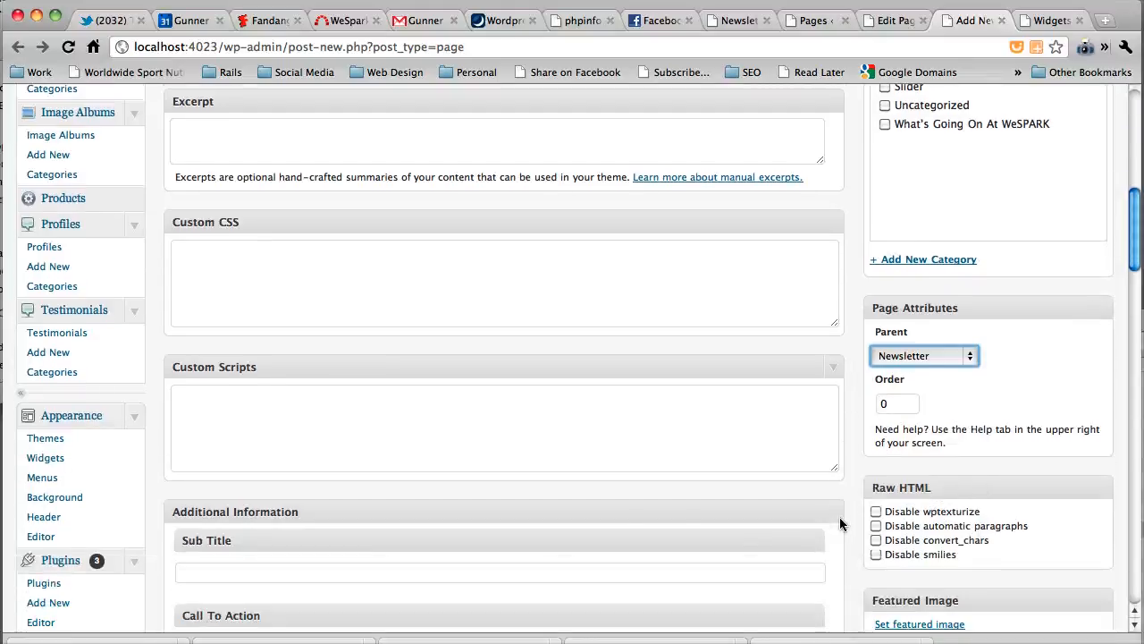
{"action": "scroll", "coordinate": [840, 522], "scroll_direction": "down", "scroll_amount": 8}
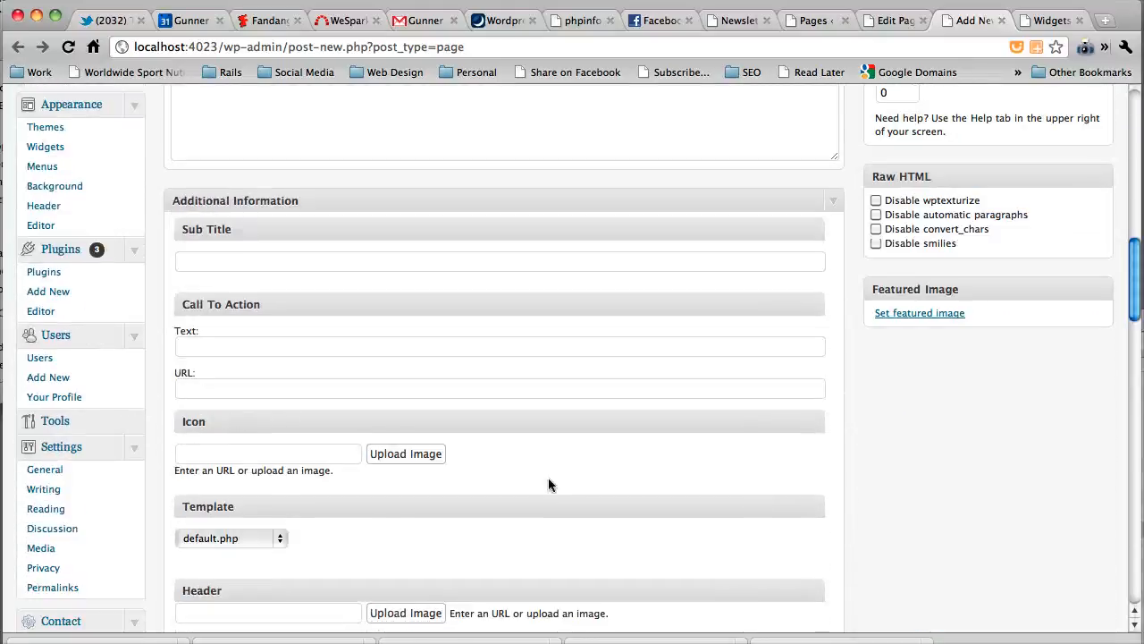
{"action": "scroll", "coordinate": [549, 485], "scroll_direction": "up", "scroll_amount": 13}
{"action": "scroll", "coordinate": [549, 485], "scroll_direction": "up", "scroll_amount": 10}
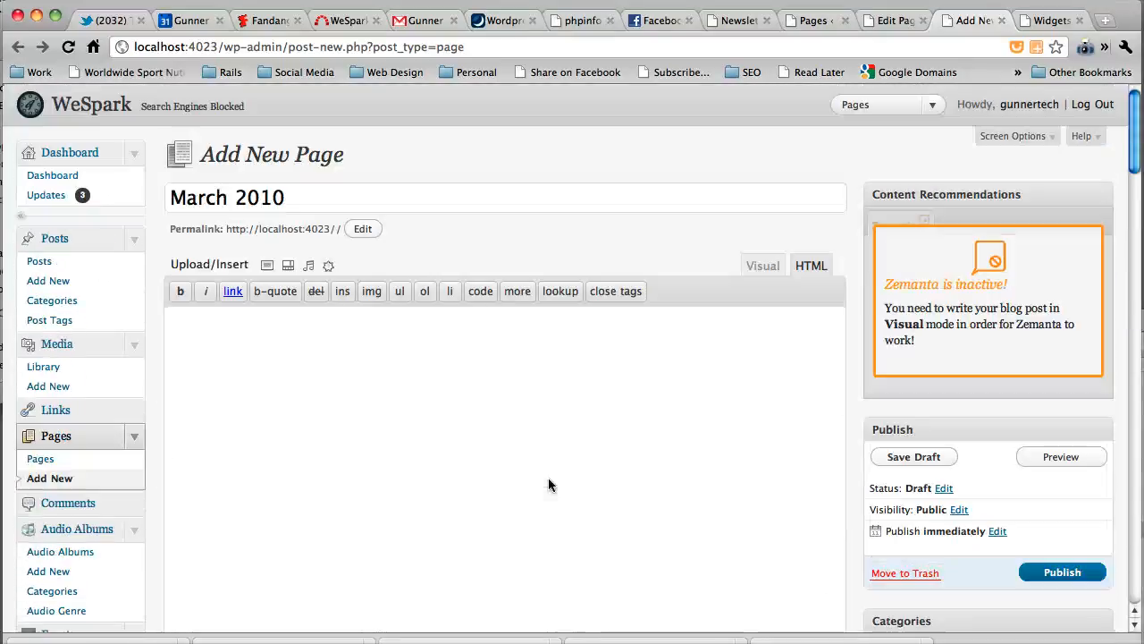
{"action": "left_click", "coordinate": [266, 267]}
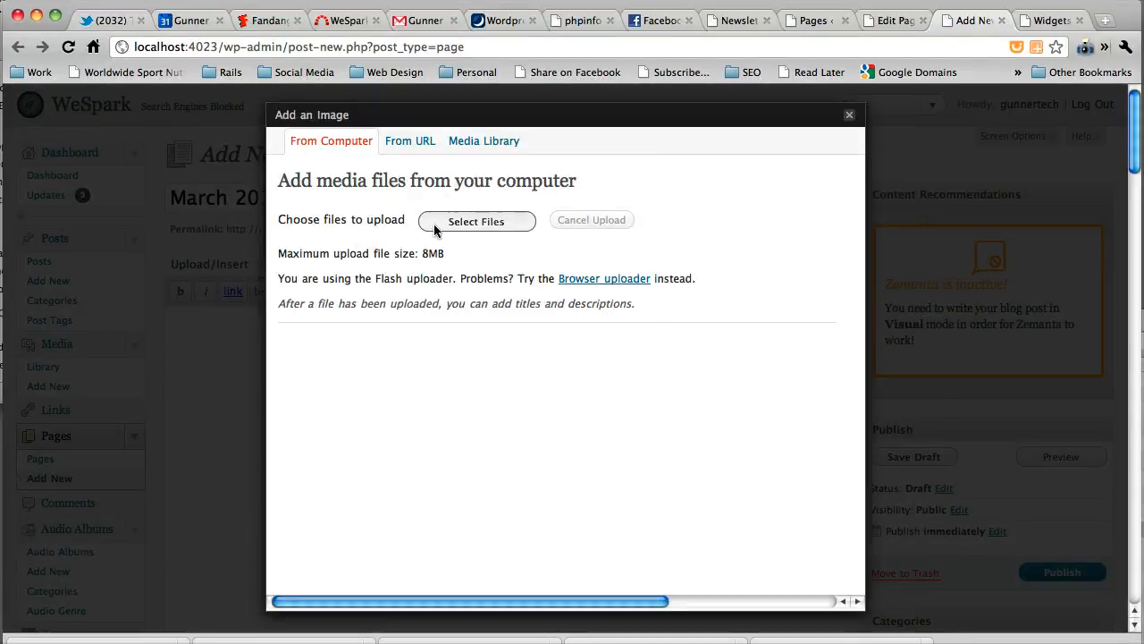
{"action": "left_click", "coordinate": [436, 228]}
{"action": "double_click", "coordinate": [464, 153]}
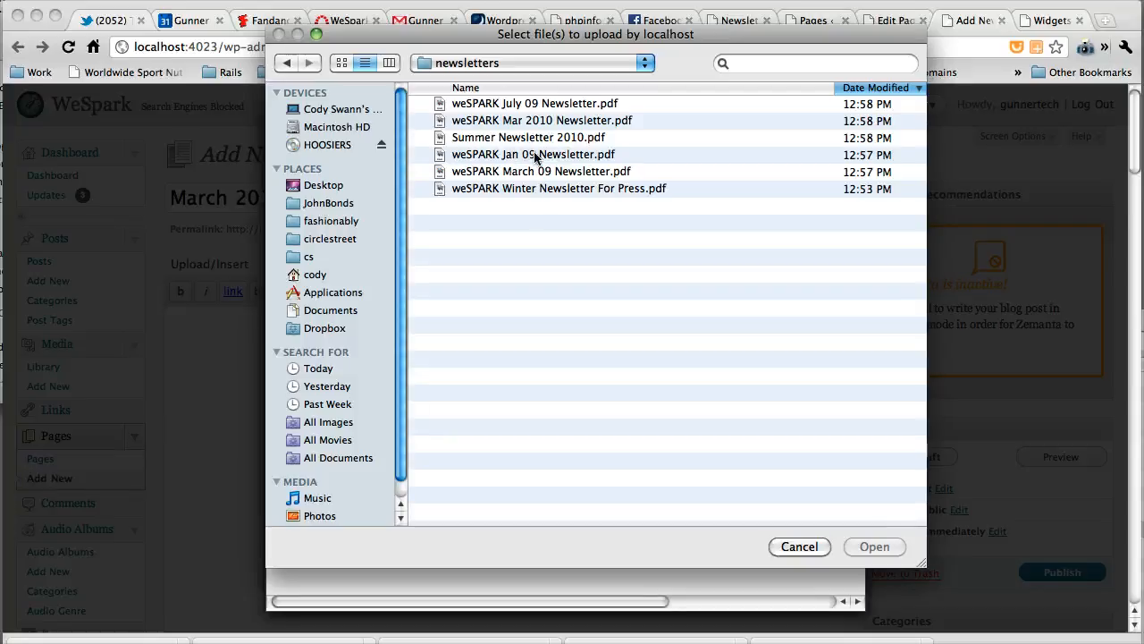
{"action": "double_click", "coordinate": [535, 123]}
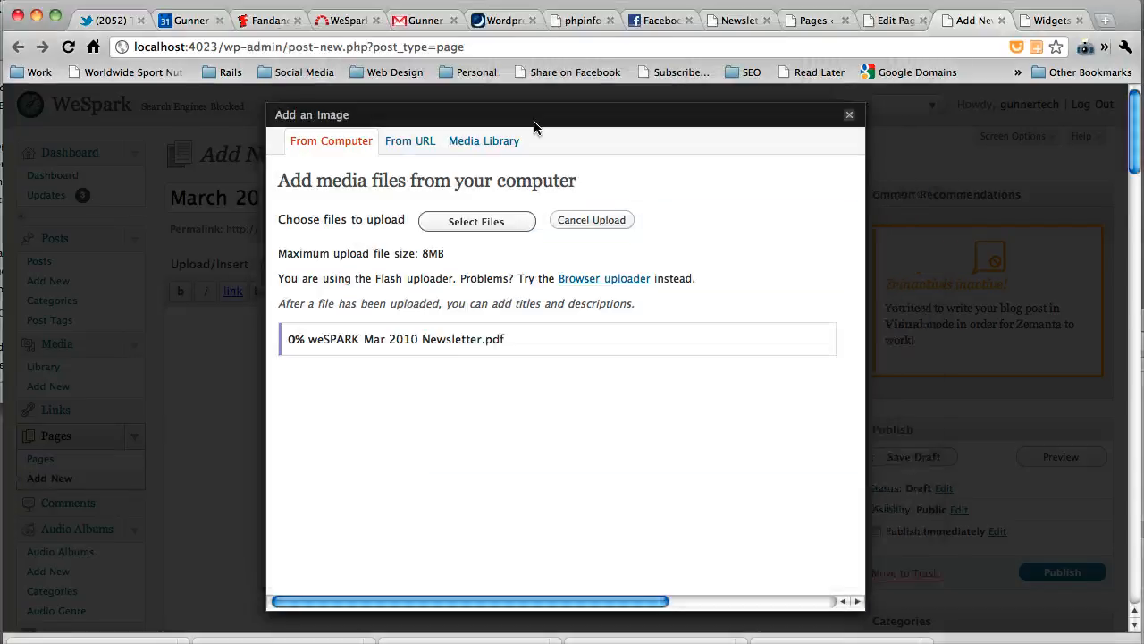
Step: Copy the uploaded PDF's link URL and close the upload dialog with all changes saved
{"action": "scroll", "coordinate": [483, 274], "scroll_direction": "down", "scroll_amount": 3}
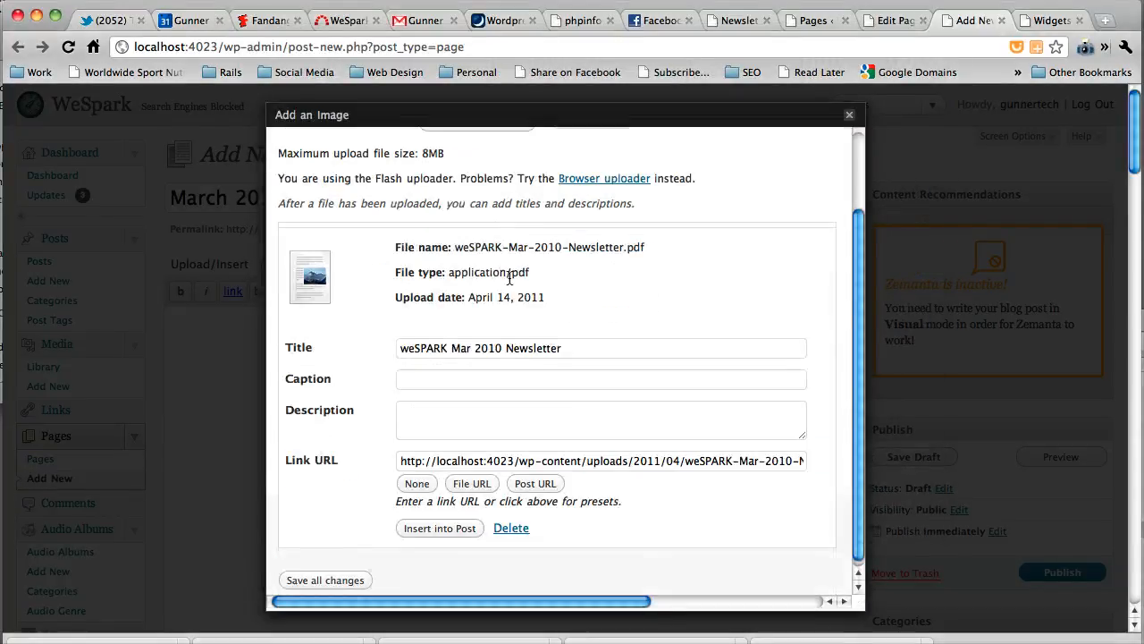
{"action": "triple_click", "coordinate": [458, 457]}
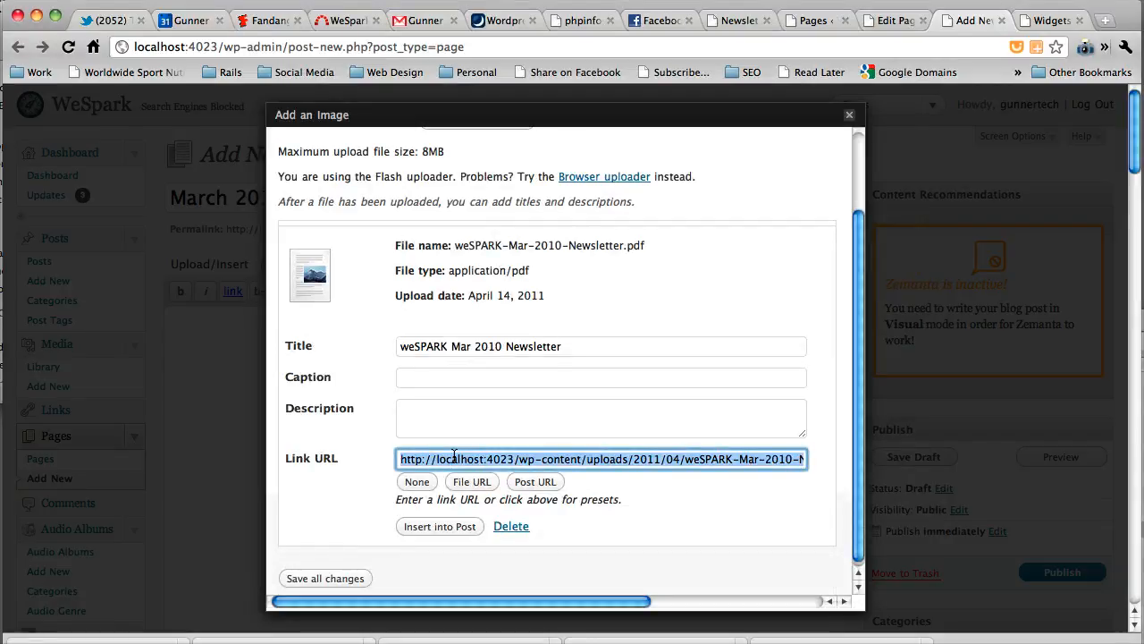
{"action": "key", "text": "Left"}
{"action": "key", "text": "super+Right"}
{"action": "key", "text": "super+shift+Left"}
{"action": "right_click", "coordinate": [565, 458]}
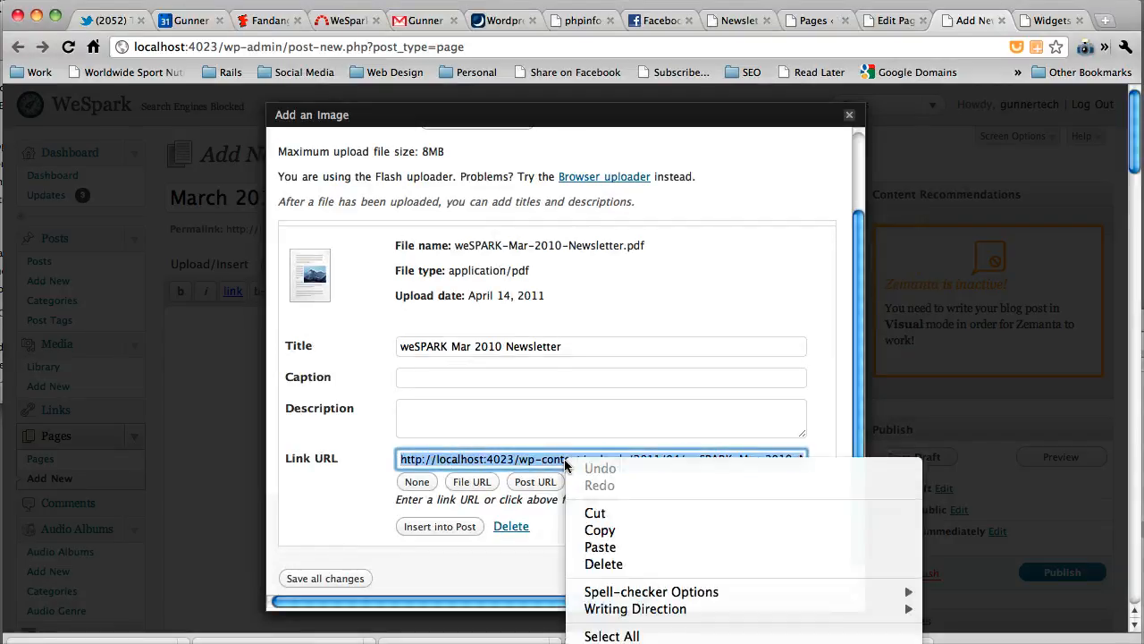
{"action": "left_click", "coordinate": [568, 530]}
{"action": "left_click", "coordinate": [358, 578]}
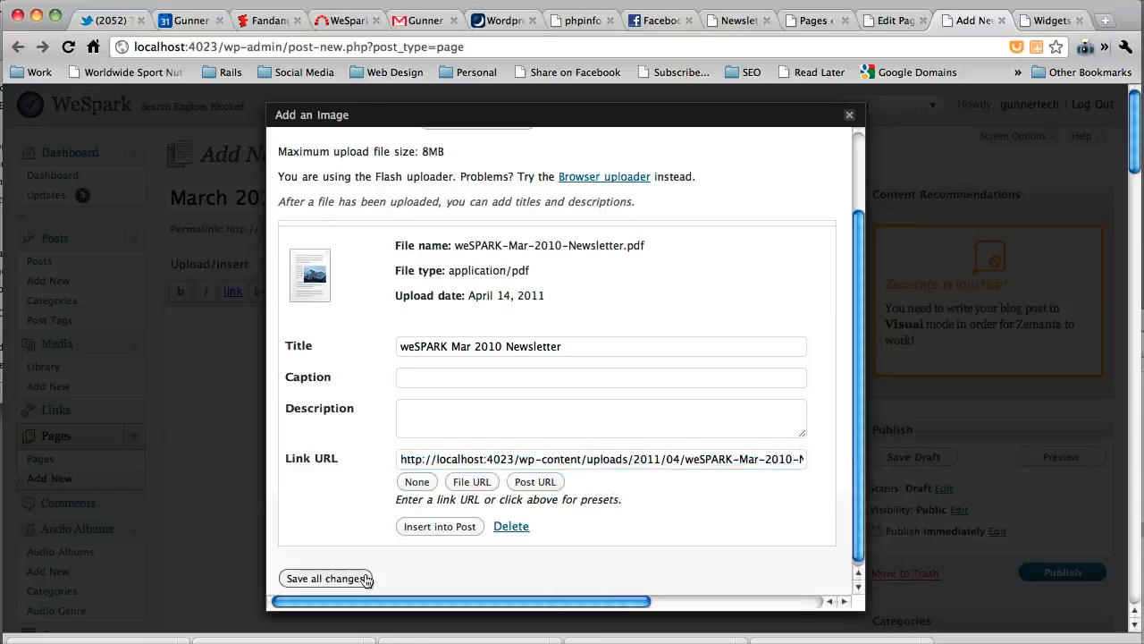
{"action": "left_click", "coordinate": [240, 483]}
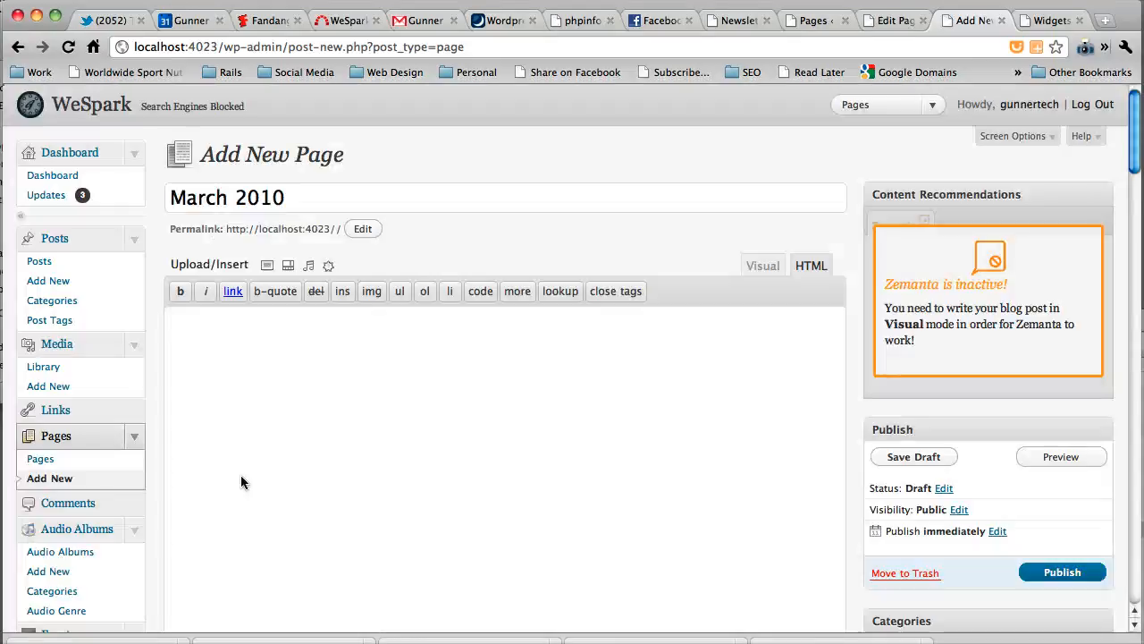
Step: Paste the copied PDF URL as the page's Redirect destination in the additional information
{"action": "scroll", "coordinate": [240, 483], "scroll_direction": "down", "scroll_amount": 15}
{"action": "scroll", "coordinate": [241, 483], "scroll_direction": "down", "scroll_amount": 10}
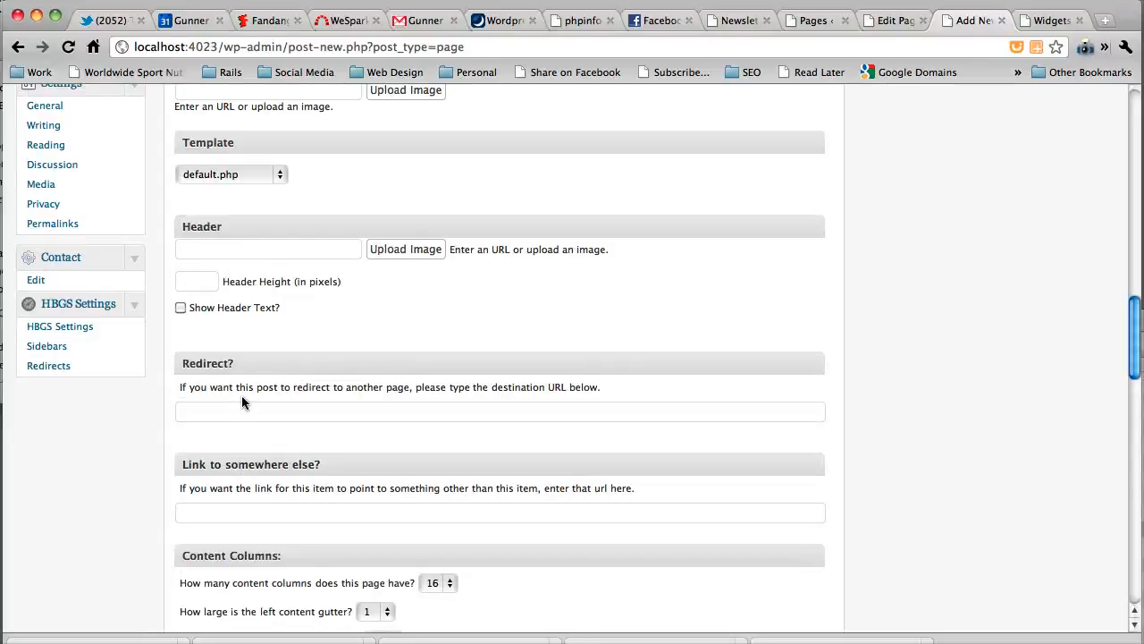
{"action": "triple_click", "coordinate": [282, 390]}
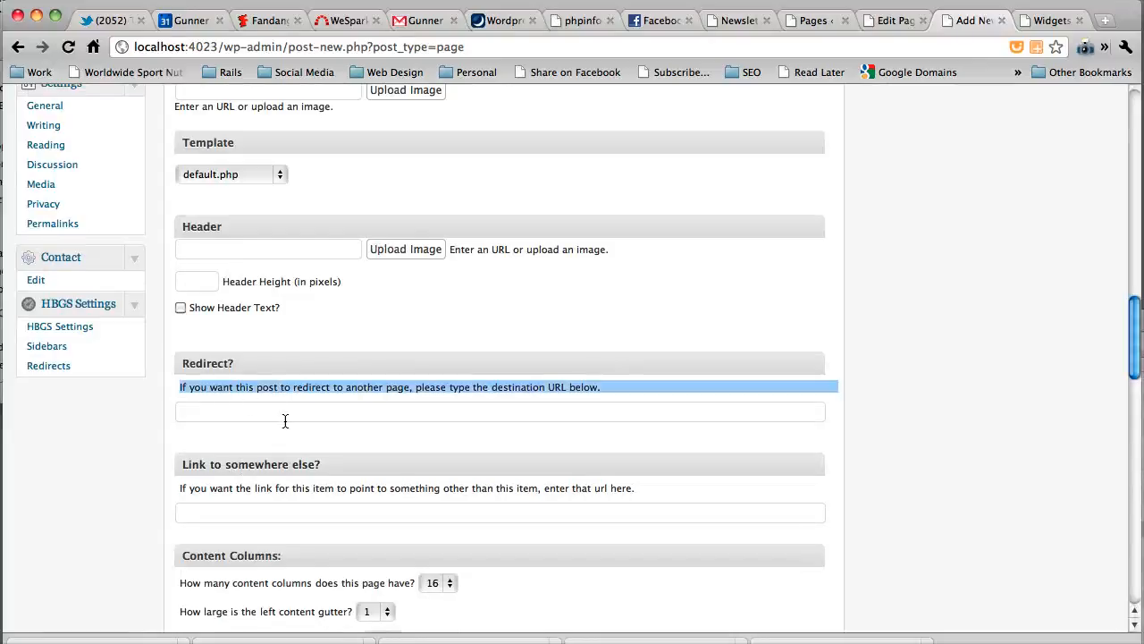
{"action": "left_click", "coordinate": [285, 414]}
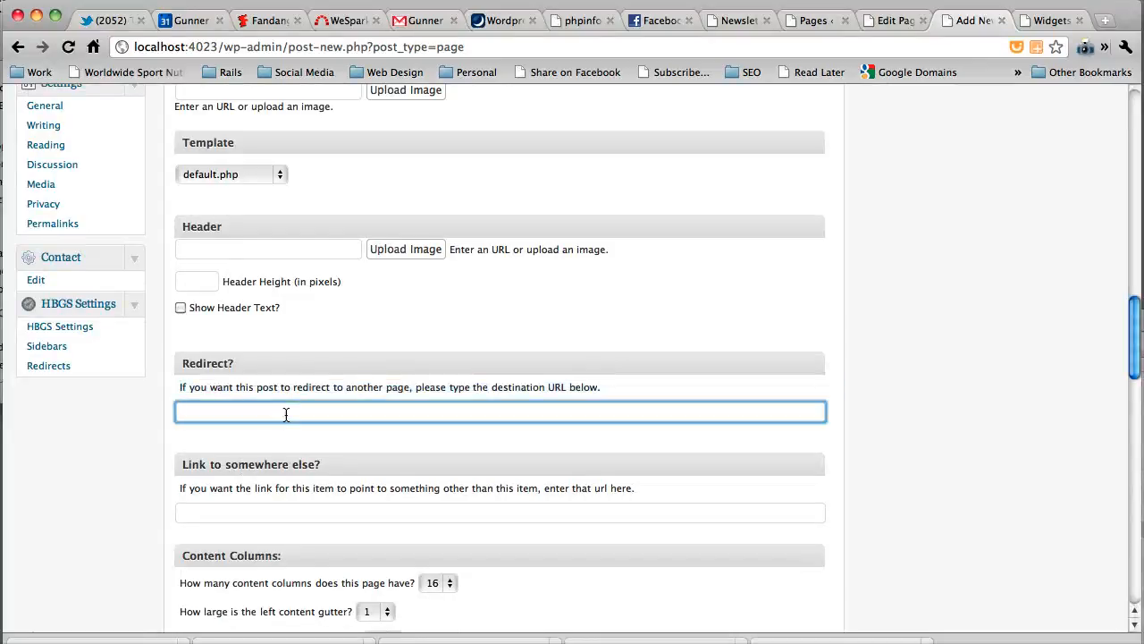
{"action": "key", "text": "super+v"}
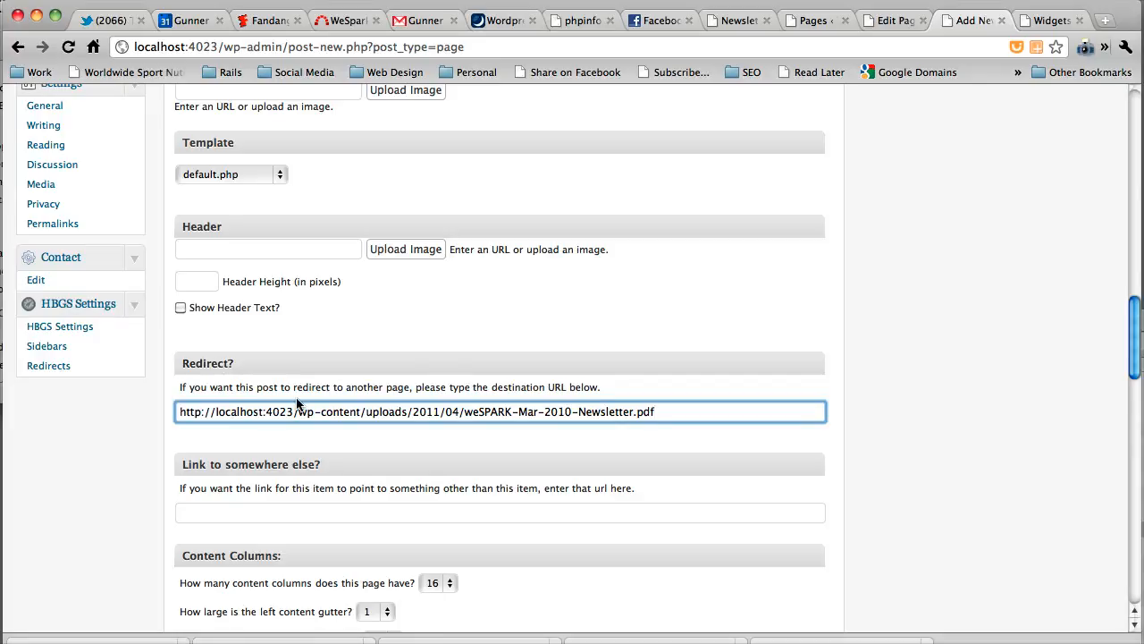
Step: Paste the same March 2010 PDF URL as the page's "Link to somewhere else?" address
{"action": "scroll", "coordinate": [297, 403], "scroll_direction": "up", "scroll_amount": 15}
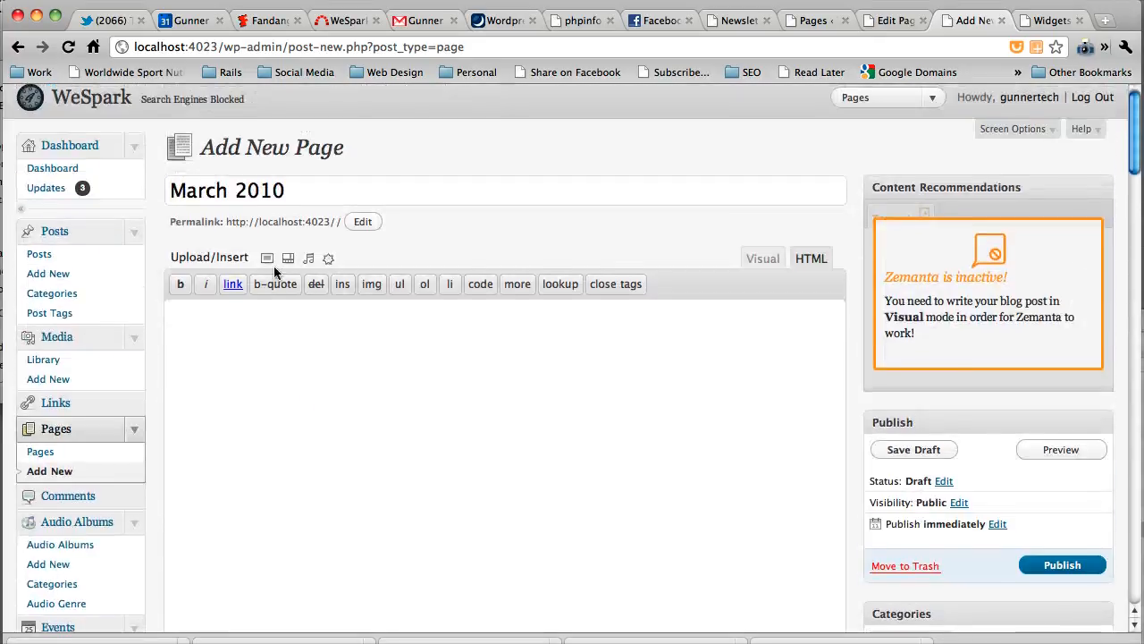
{"action": "scroll", "coordinate": [265, 383], "scroll_direction": "down", "scroll_amount": 15}
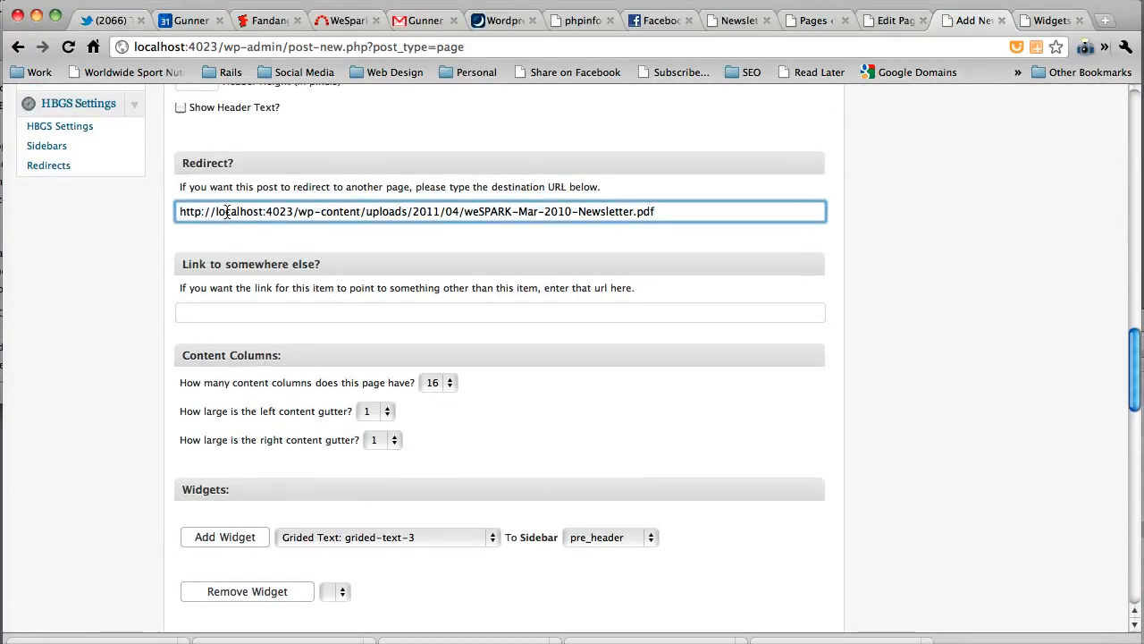
{"action": "left_click", "coordinate": [305, 308]}
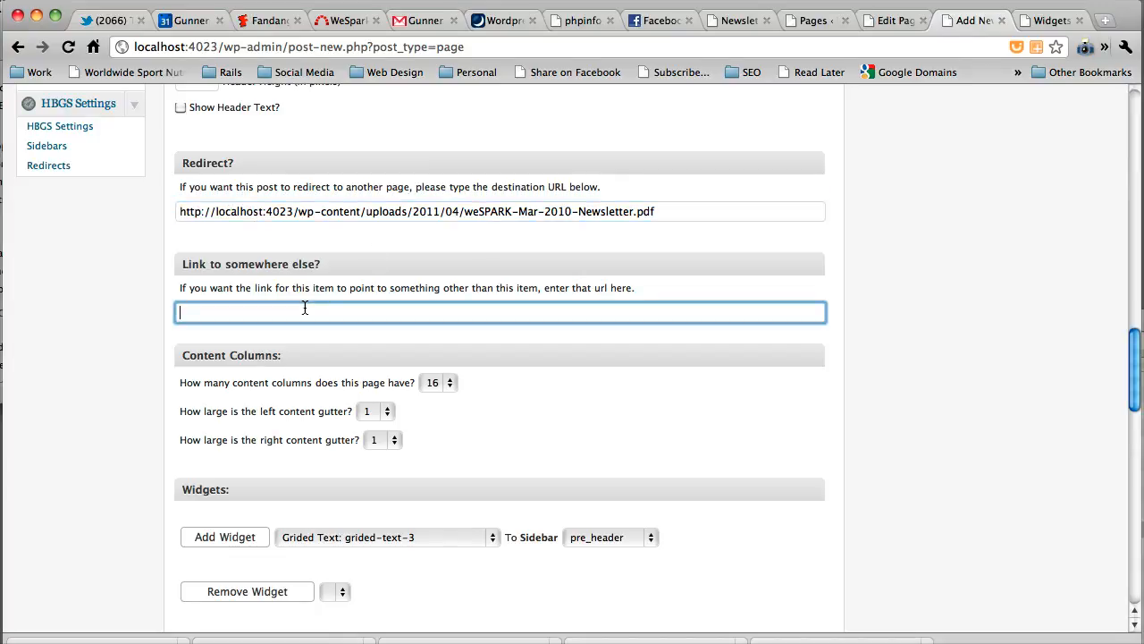
{"action": "scroll", "coordinate": [305, 308], "scroll_direction": "up", "scroll_amount": 15}
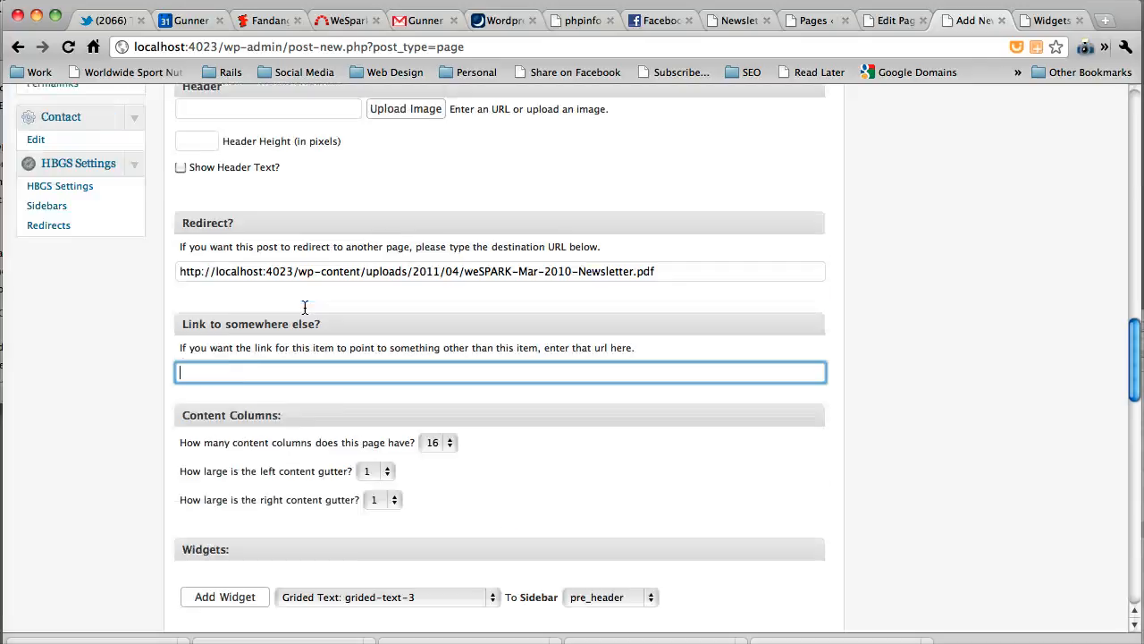
{"action": "scroll", "coordinate": [305, 308], "scroll_direction": "up", "scroll_amount": 8}
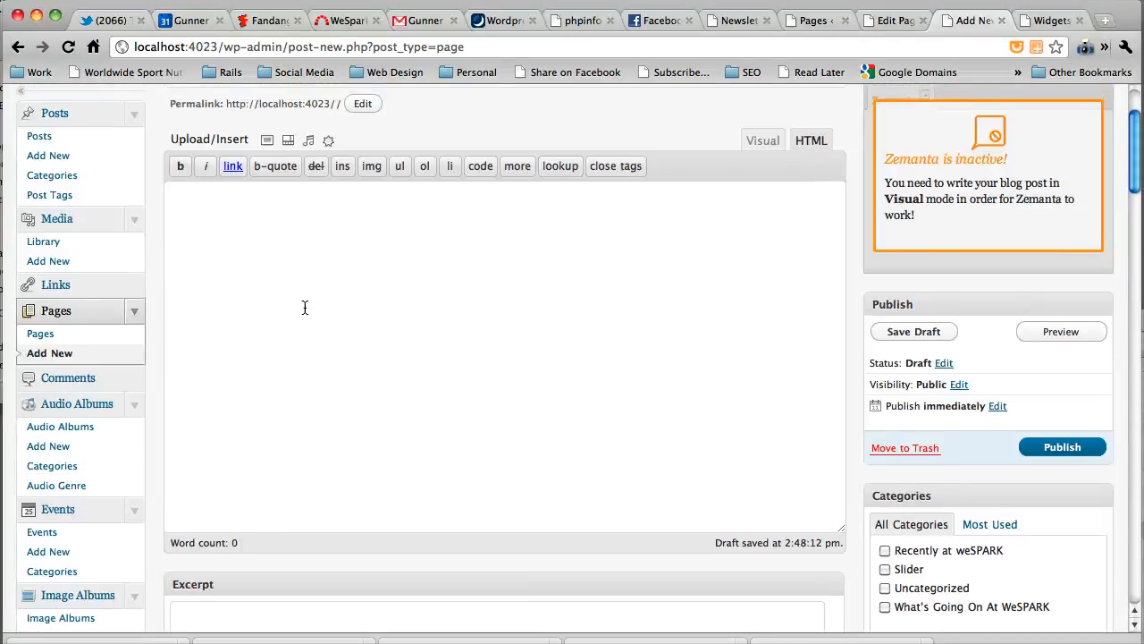
{"action": "scroll", "coordinate": [305, 308], "scroll_direction": "up", "scroll_amount": 3}
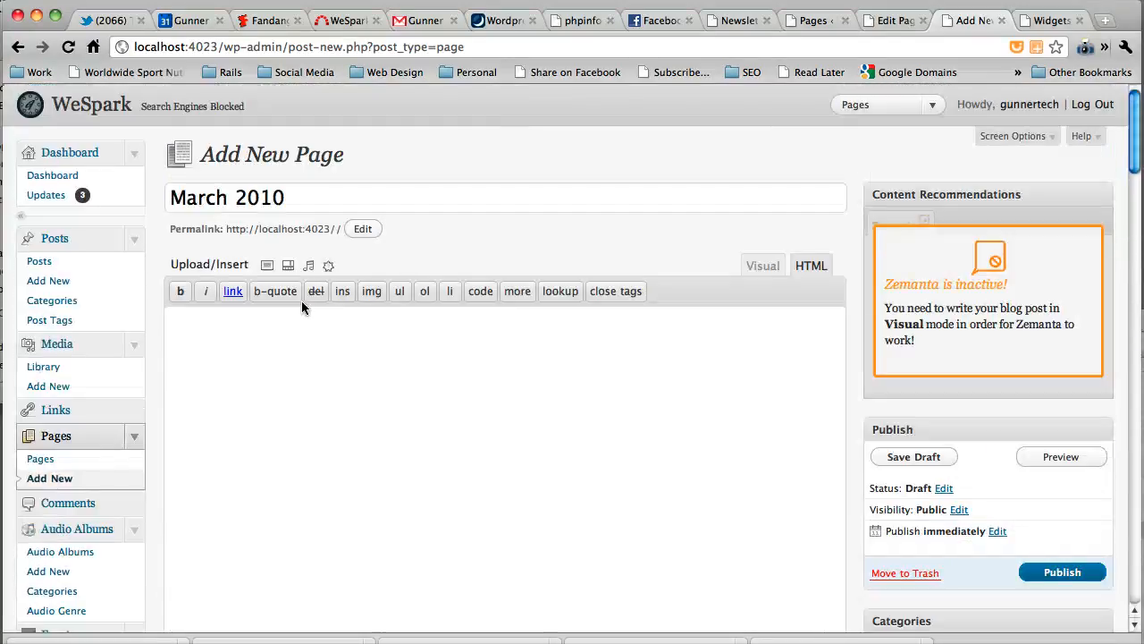
{"action": "scroll", "coordinate": [276, 447], "scroll_direction": "down", "scroll_amount": 3}
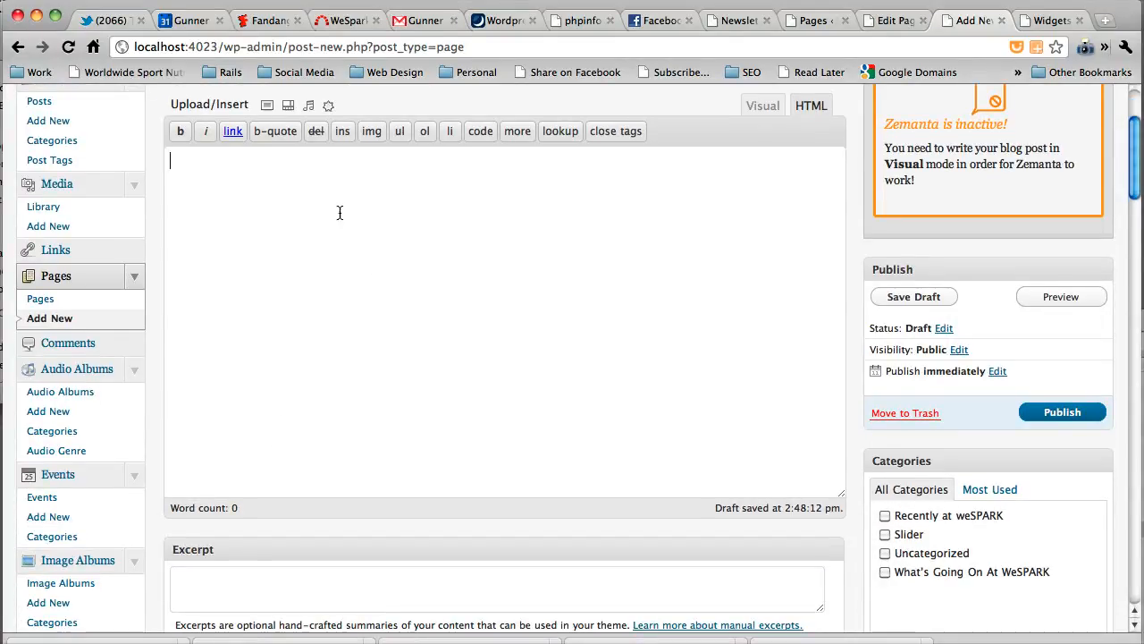
{"action": "scroll", "coordinate": [352, 242], "scroll_direction": "down", "scroll_amount": 15}
{"action": "scroll", "coordinate": [354, 242], "scroll_direction": "up", "scroll_amount": 3}
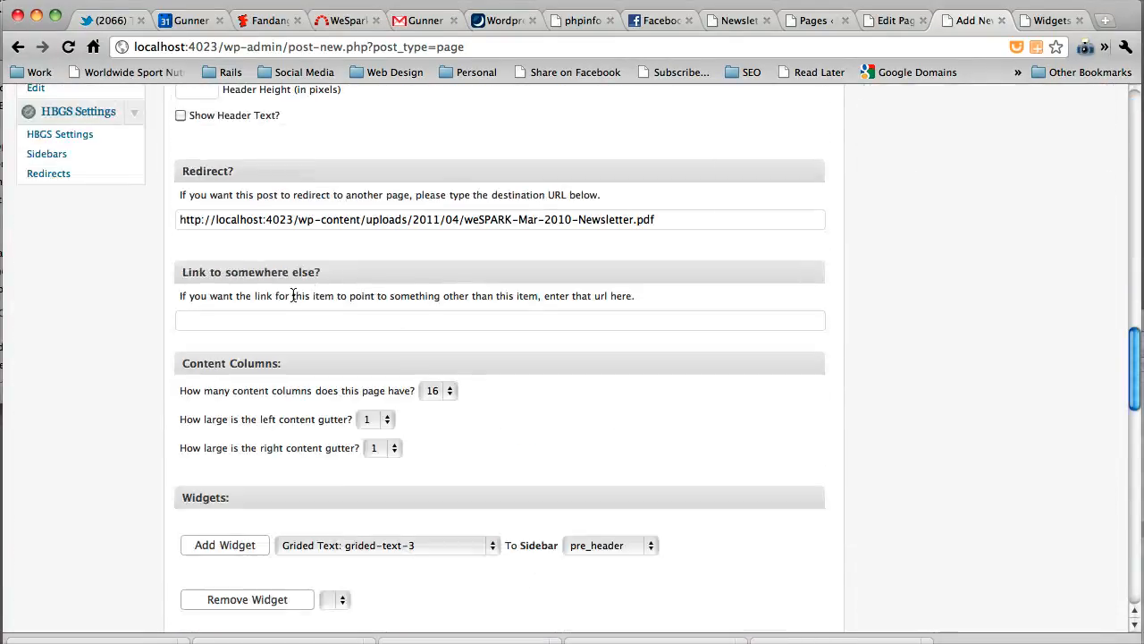
{"action": "left_click", "coordinate": [278, 320]}
{"action": "key", "text": "super+v"}
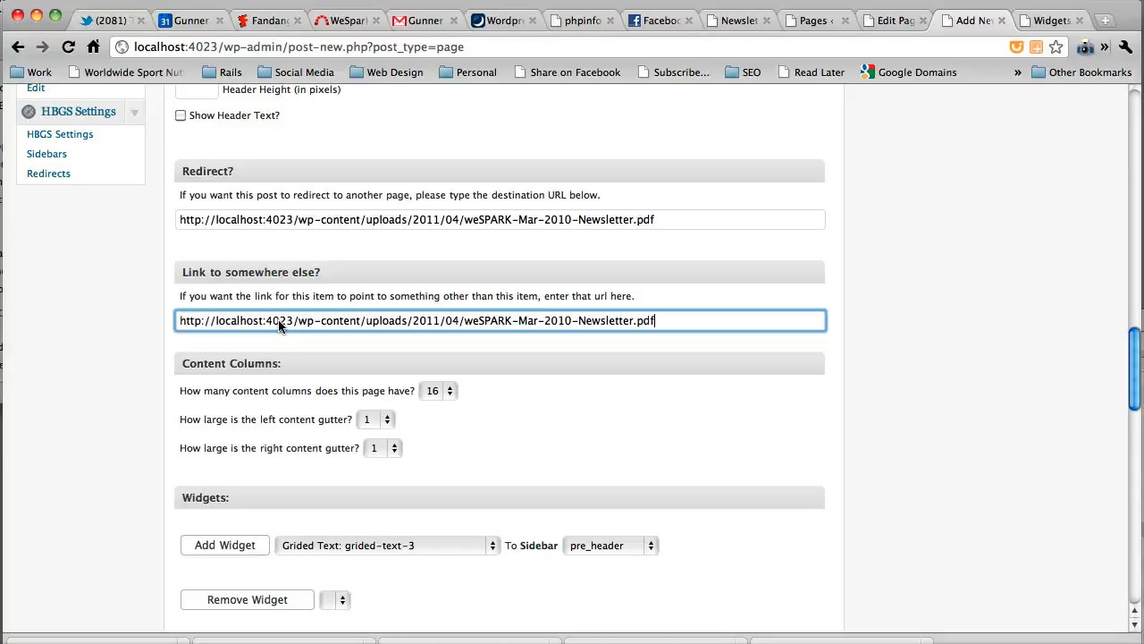
Step: Open "weSPARK Mar 2010 Newsletter.pdf" from the newsletters folder and shrink the view until the whole first page fits
{"action": "scroll", "coordinate": [278, 322], "scroll_direction": "up", "scroll_amount": 3}
{"action": "scroll", "coordinate": [278, 325], "scroll_direction": "up", "scroll_amount": 15}
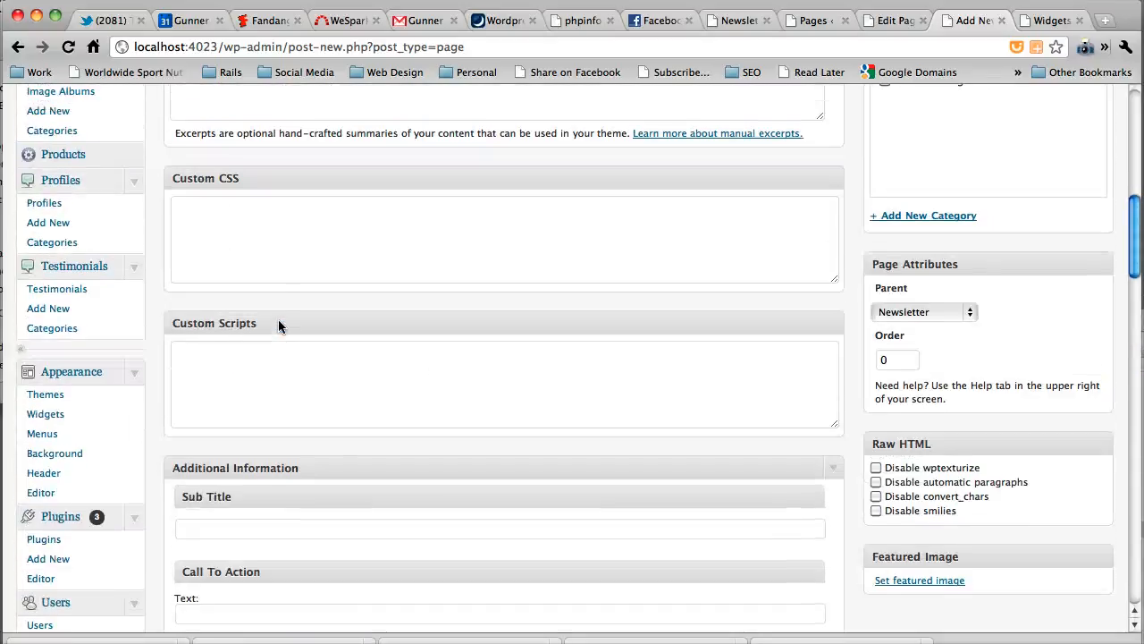
{"action": "scroll", "coordinate": [278, 326], "scroll_direction": "down", "scroll_amount": 2}
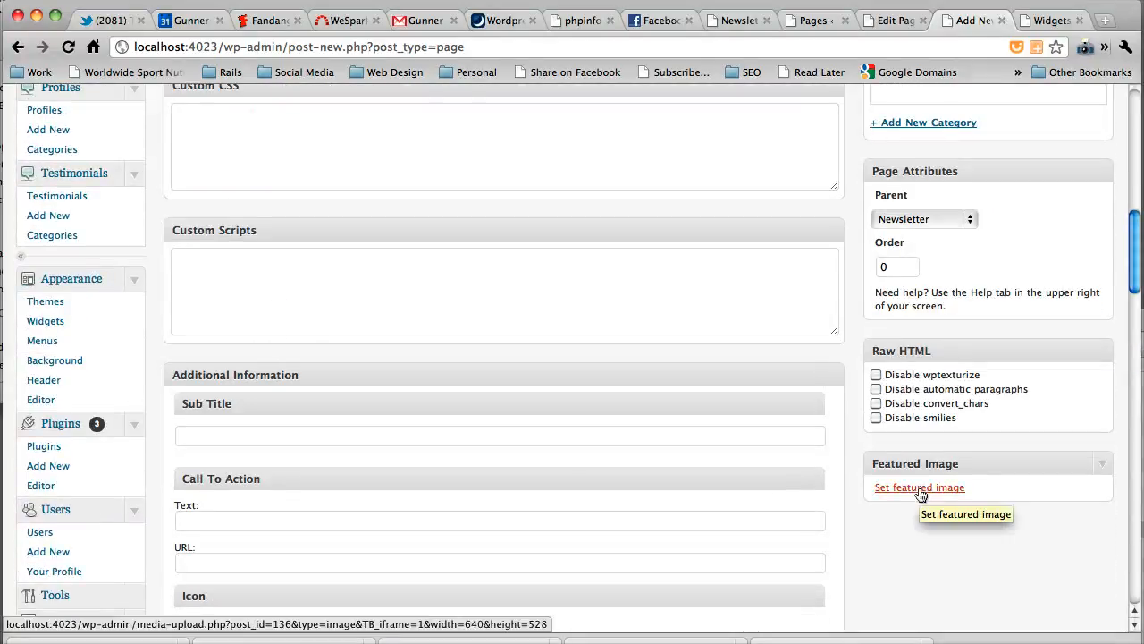
{"action": "key", "text": "super+Tab"}
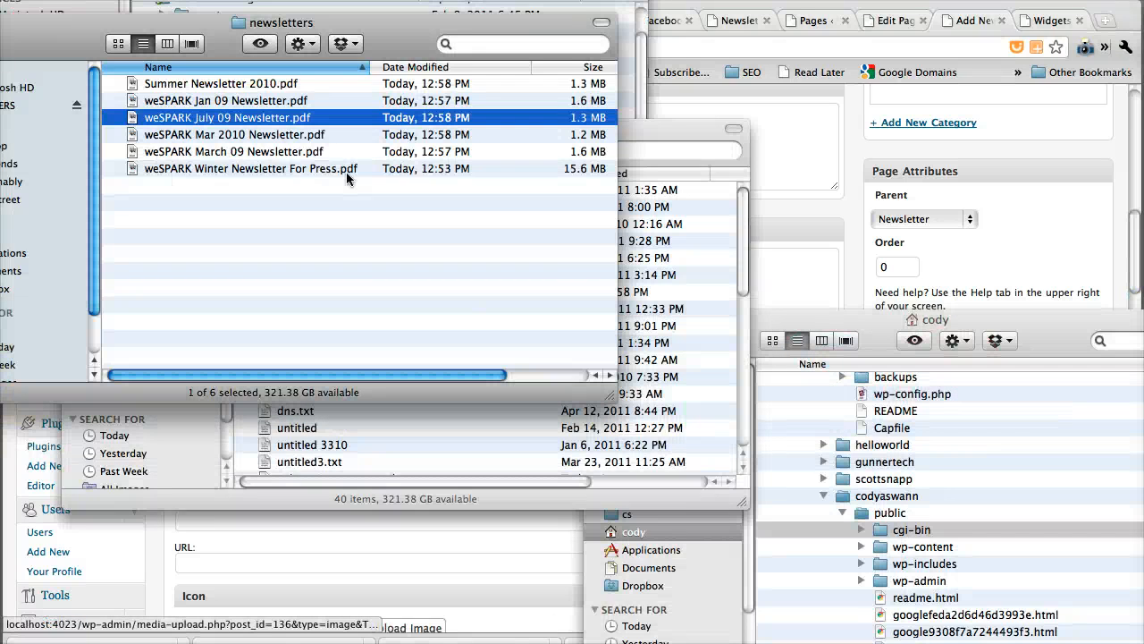
{"action": "double_click", "coordinate": [282, 135]}
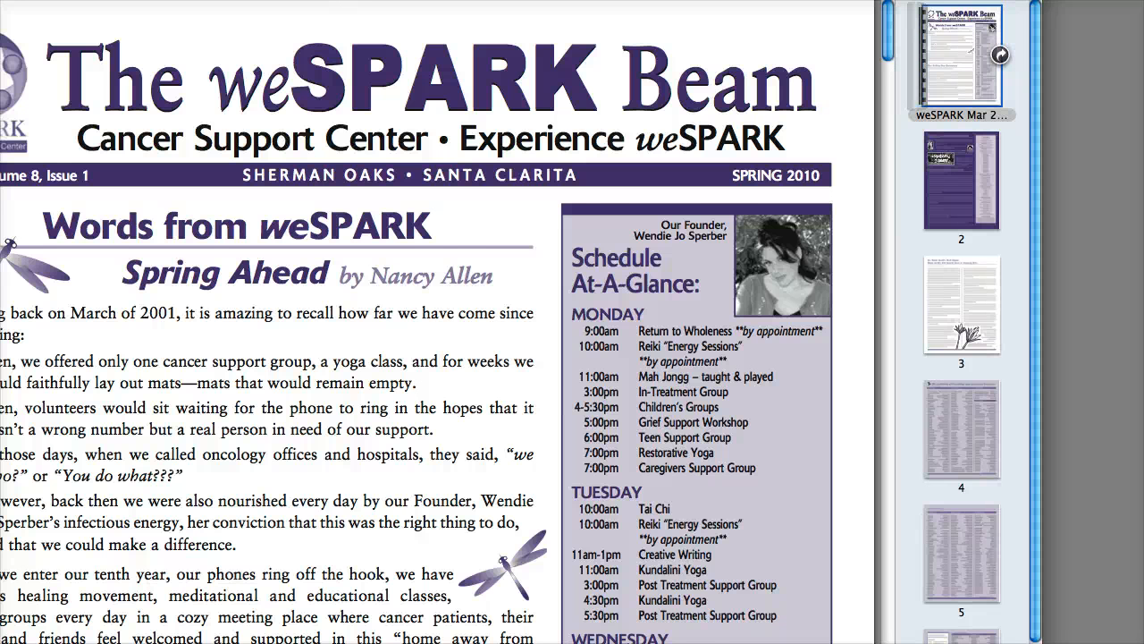
{"action": "key", "text": "super+minus"}
{"action": "key", "text": "super+minus"}
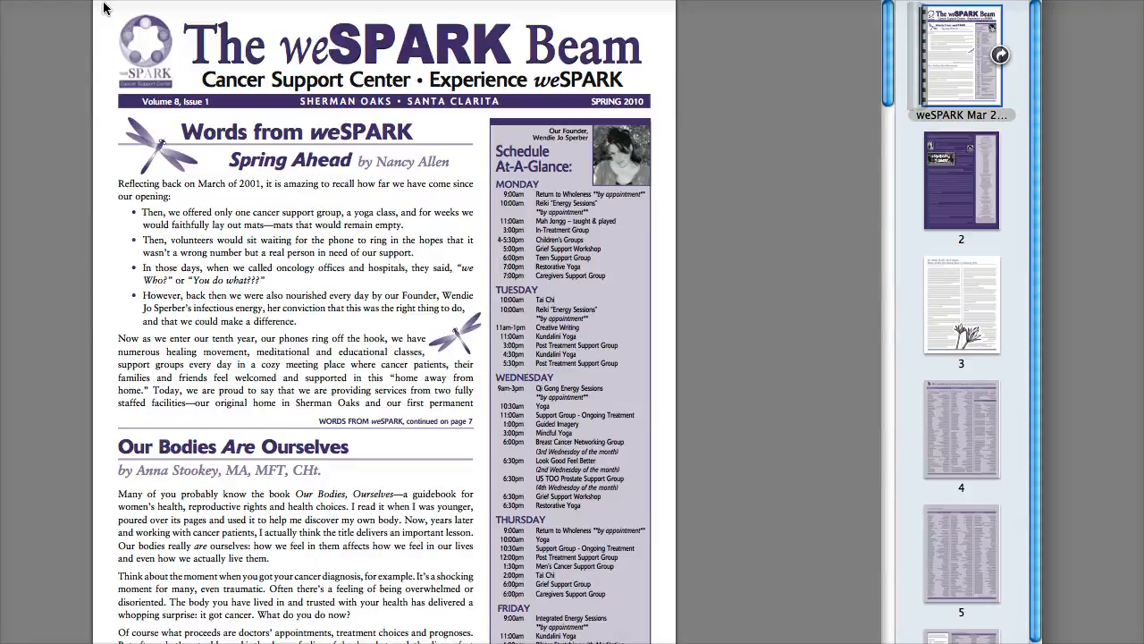
{"action": "left_click_drag", "start_coordinate": [104, 6], "coordinate": [335, 378]}
{"action": "key", "text": "super+minus"}
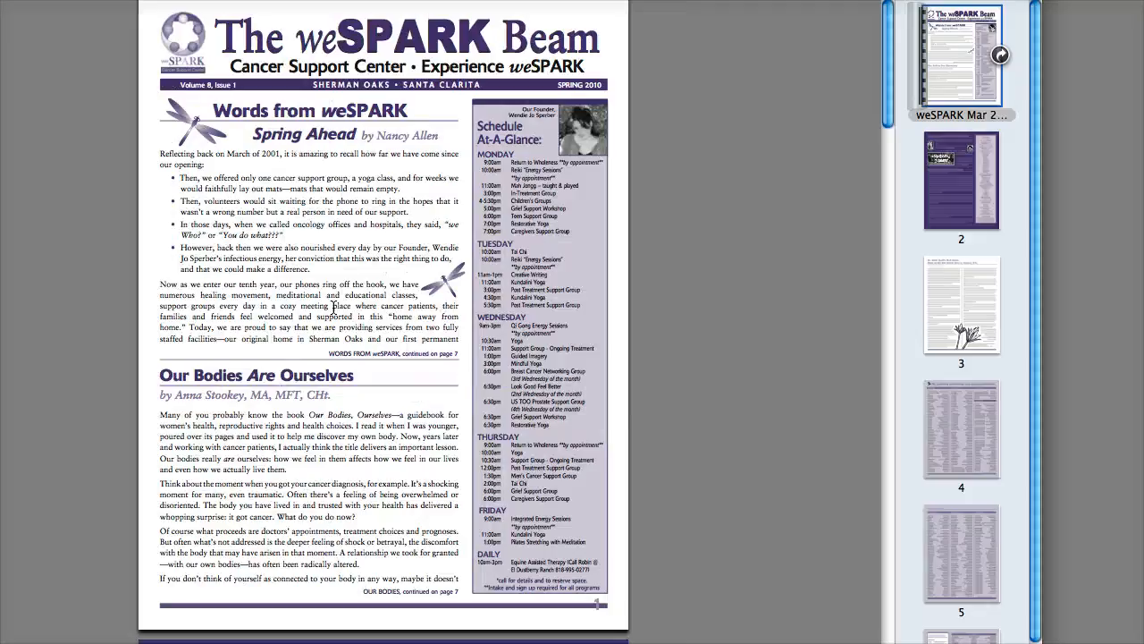
Step: Capture the newsletter's full first page as a screenshot and return to the page editor in the browser
{"action": "key", "text": "super+a"}
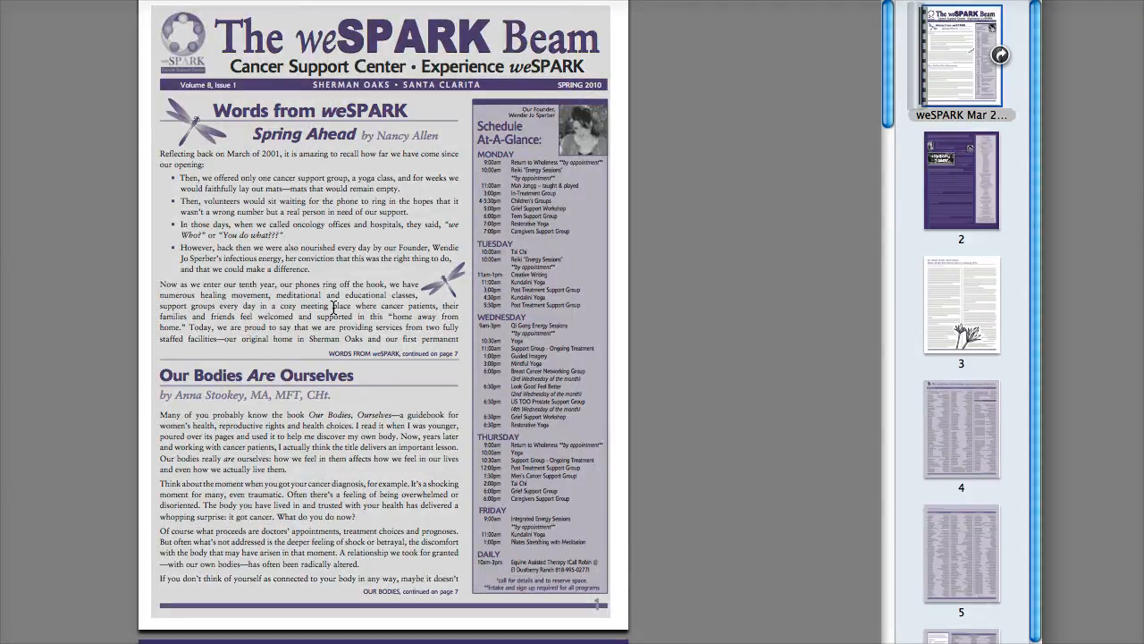
{"action": "left_click", "coordinate": [617, 623]}
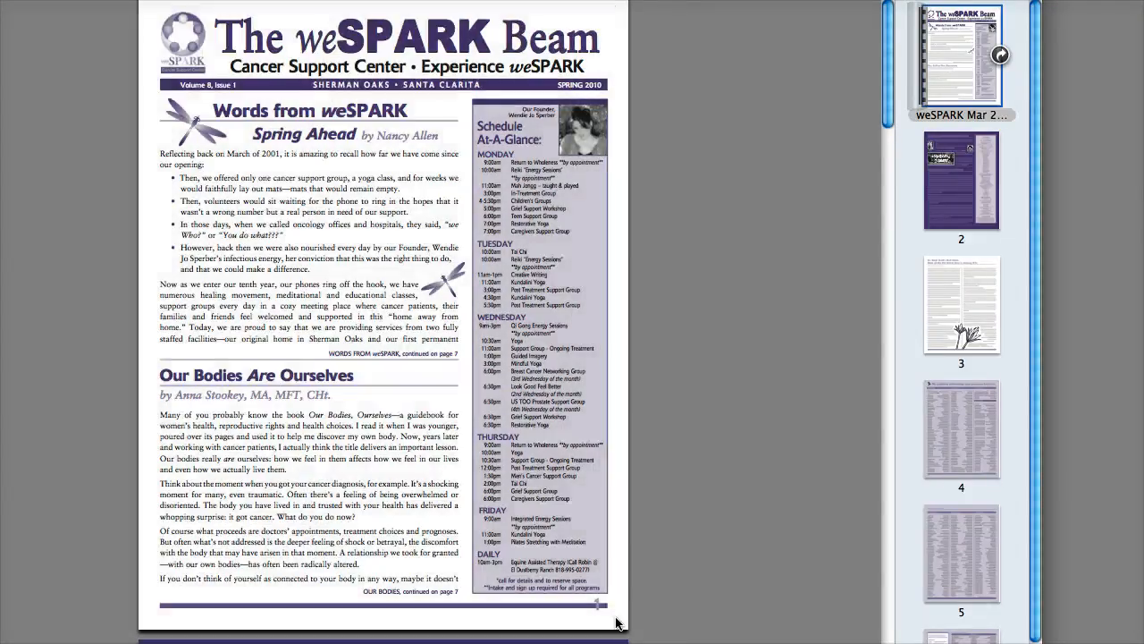
{"action": "key", "text": "super+Tab"}
{"action": "key", "text": "super+Tab"}
{"action": "key", "text": "super+Tab"}
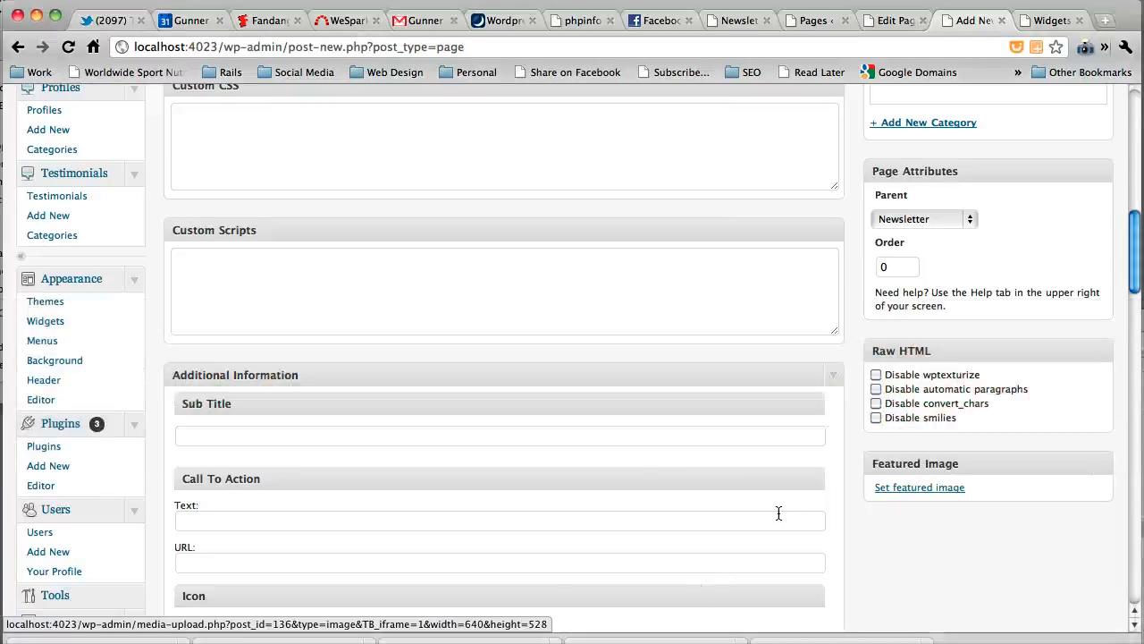
Step: Upload "Screen shot 2011-04-14 at 2.49.57 PM.png" from the Desktop in the page's featured image dialog
{"action": "scroll", "coordinate": [896, 394], "scroll_direction": "up", "scroll_amount": 3}
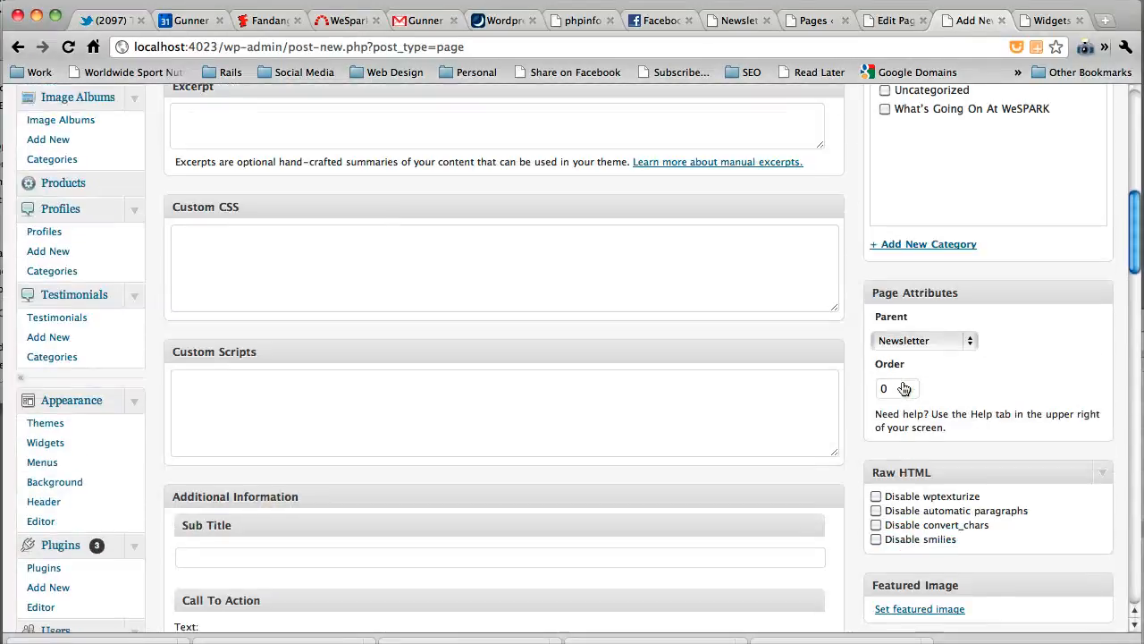
{"action": "scroll", "coordinate": [902, 465], "scroll_direction": "down", "scroll_amount": 2}
{"action": "left_click", "coordinate": [910, 522]}
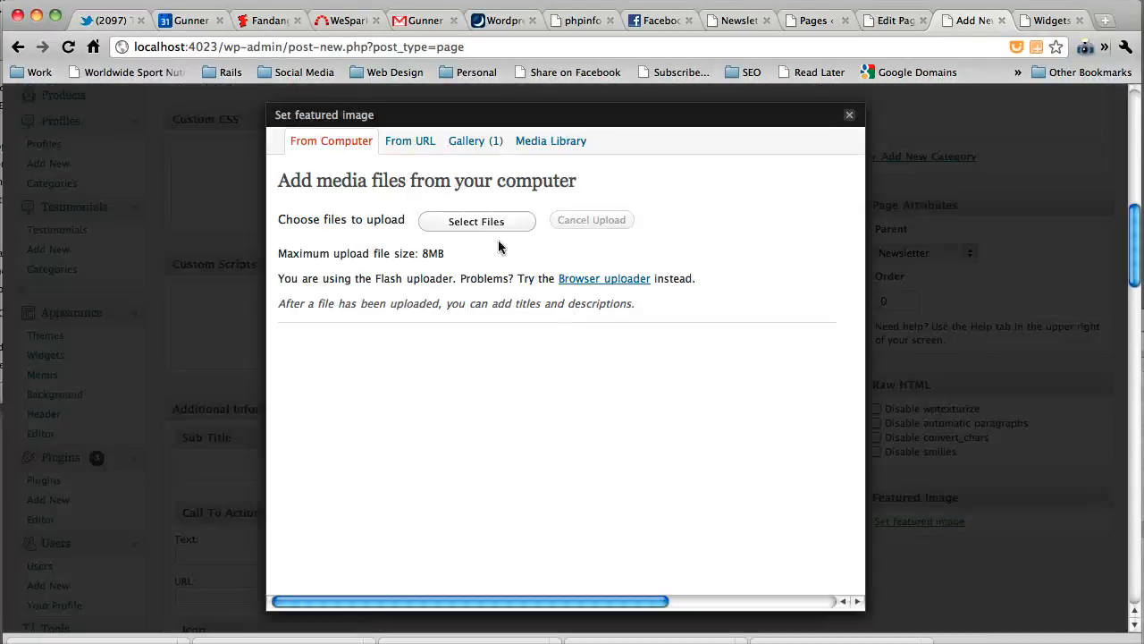
{"action": "left_click", "coordinate": [494, 222]}
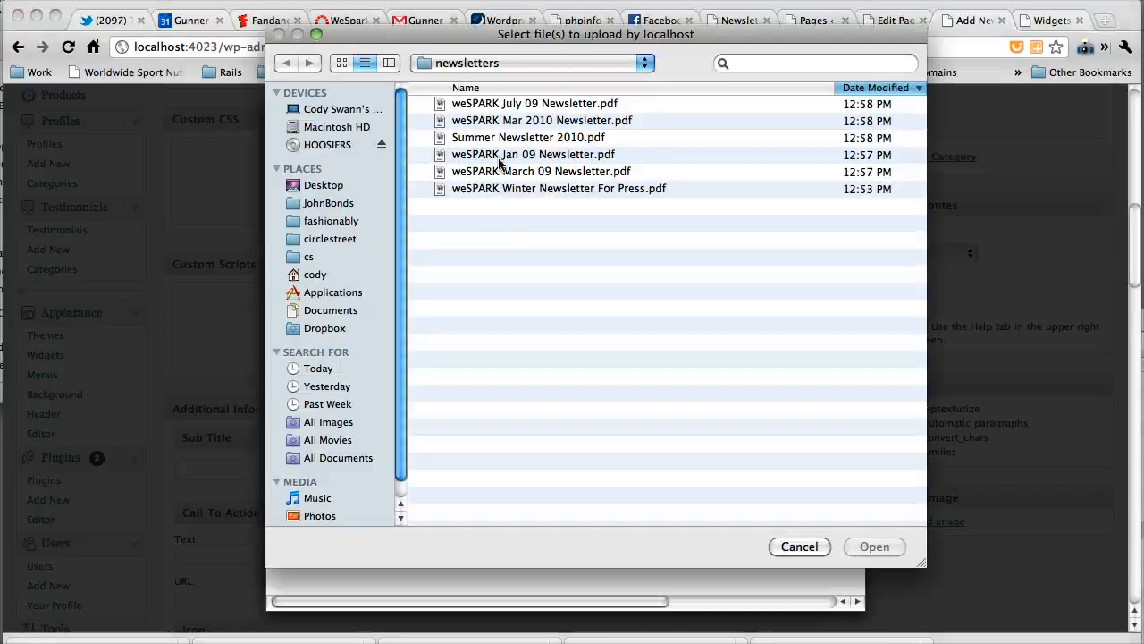
{"action": "left_click", "coordinate": [344, 186]}
{"action": "double_click", "coordinate": [463, 104]}
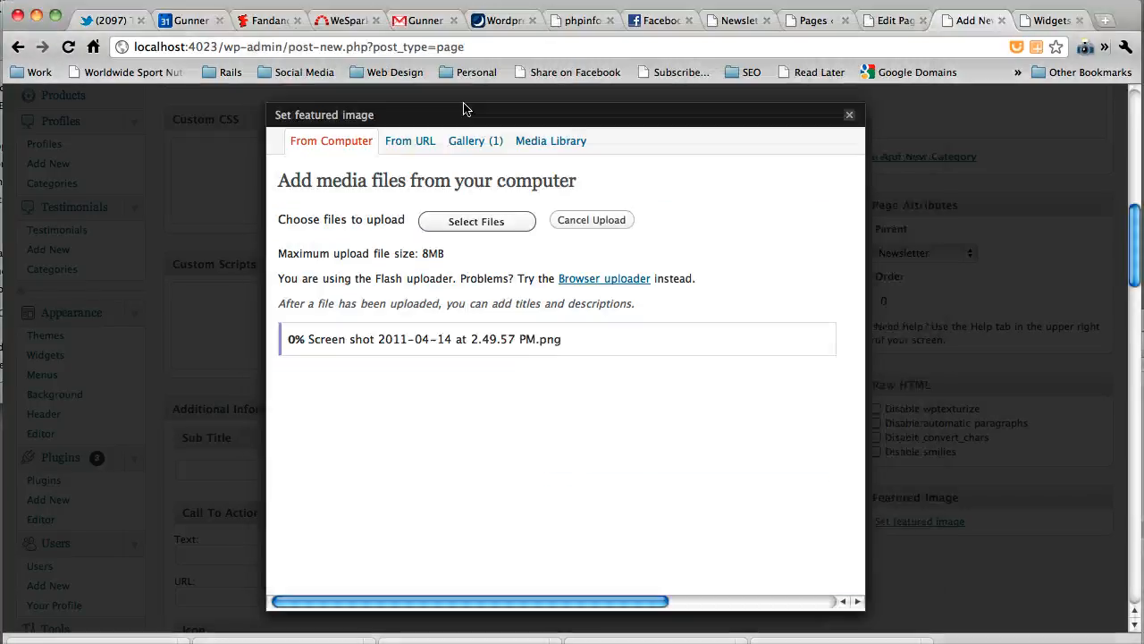
Step: Use the uploaded screenshot as the page's featured image and publish the page
{"action": "scroll", "coordinate": [519, 360], "scroll_direction": "down", "scroll_amount": 10}
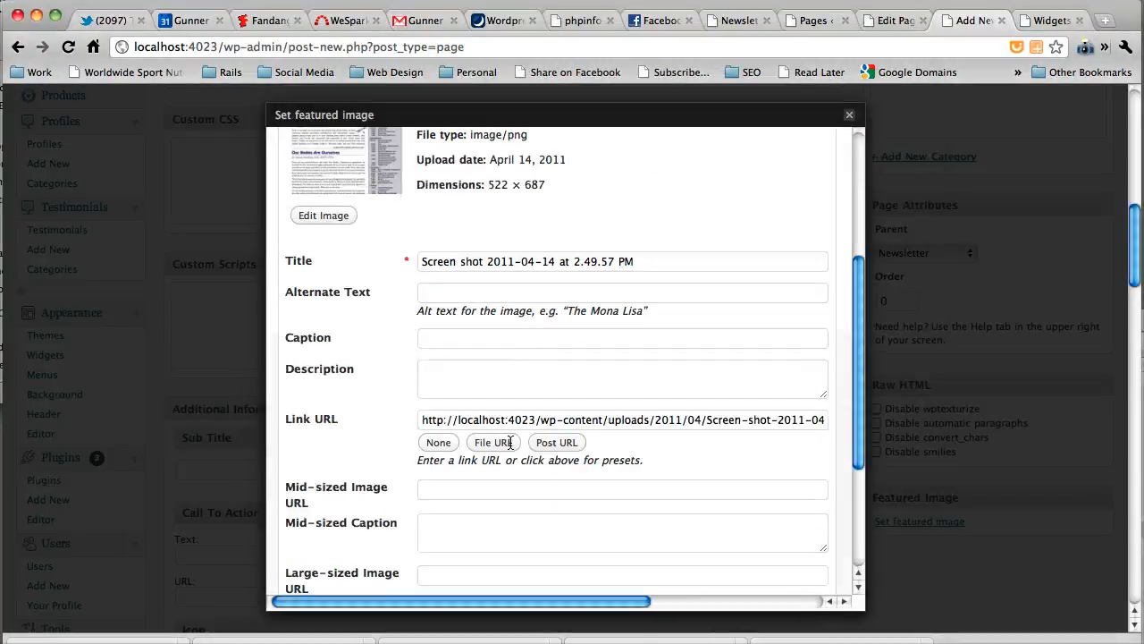
{"action": "left_click", "coordinate": [558, 524]}
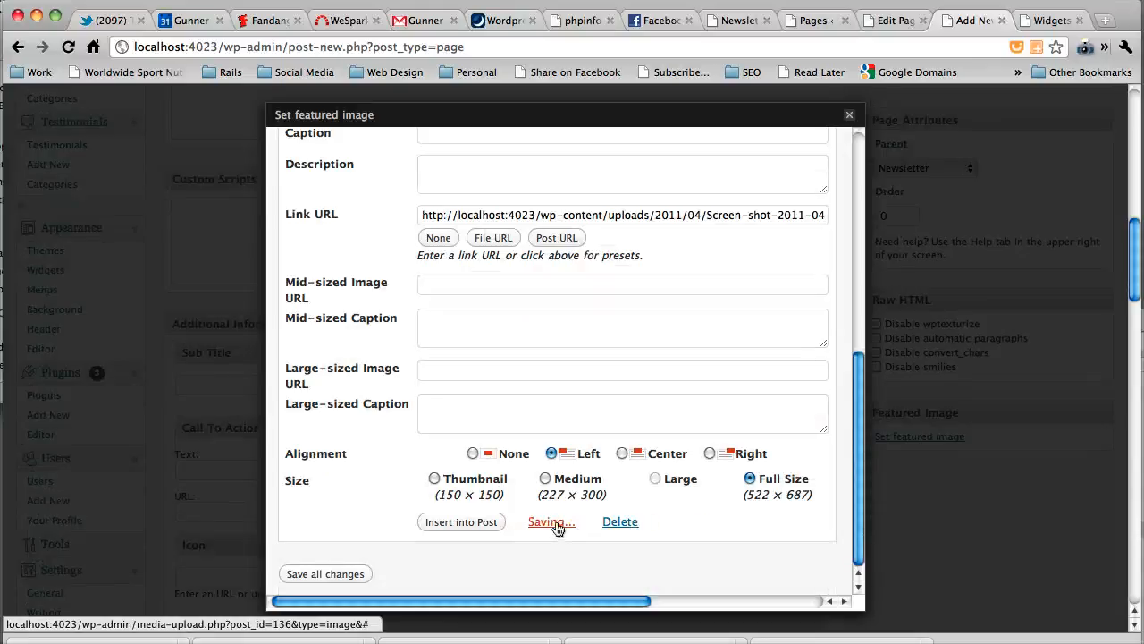
{"action": "left_click", "coordinate": [955, 479]}
{"action": "scroll", "coordinate": [955, 479], "scroll_direction": "up", "scroll_amount": 6}
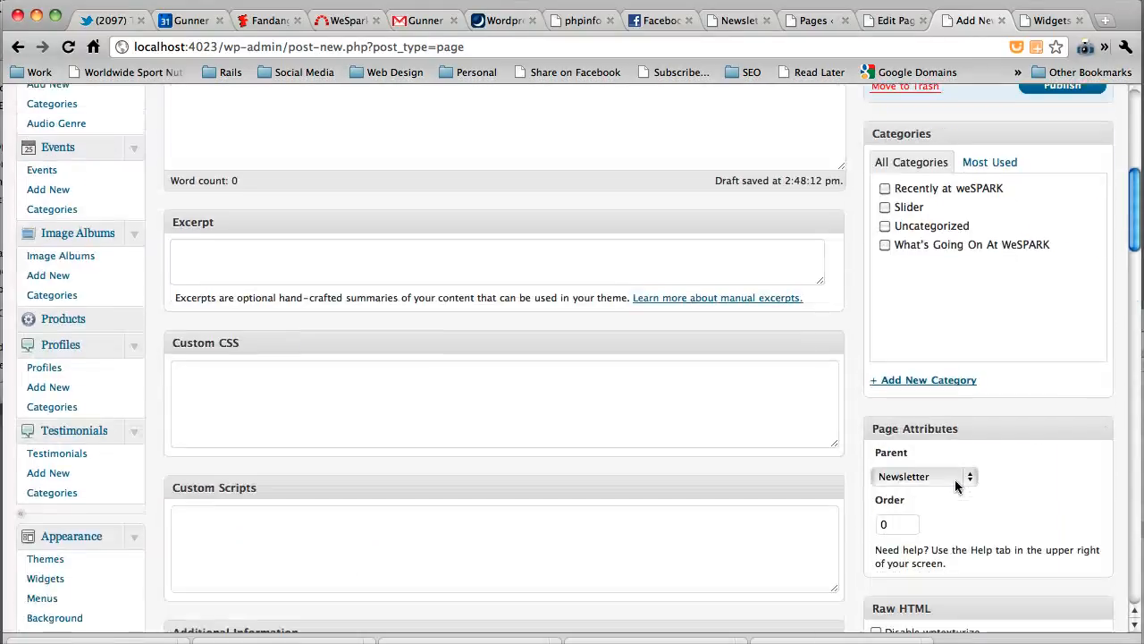
{"action": "left_click", "coordinate": [1046, 351]}
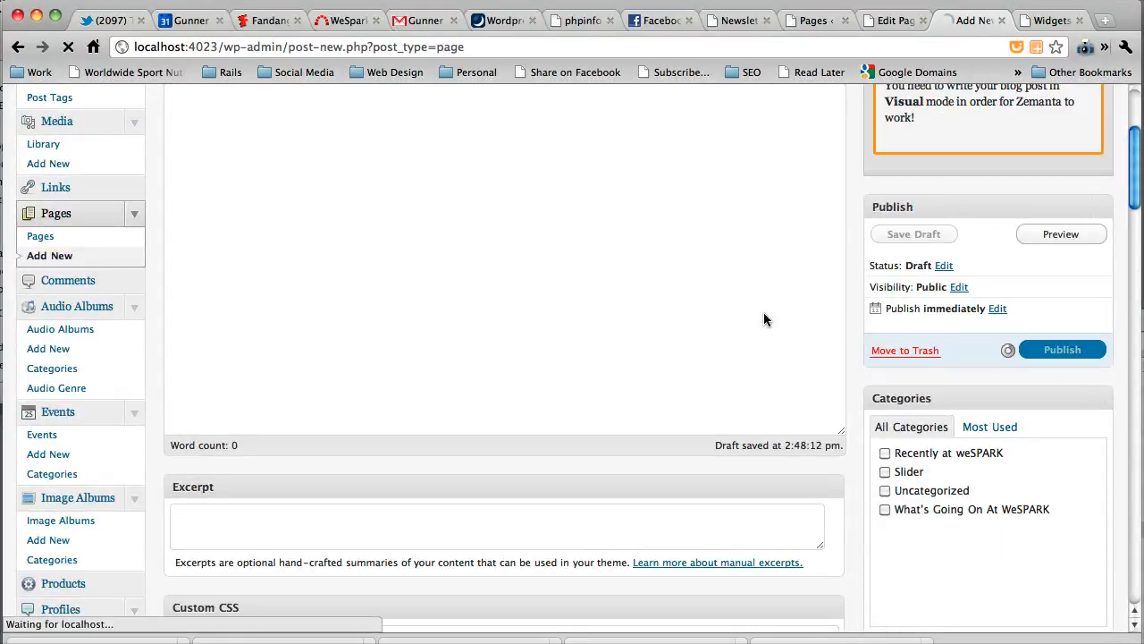
Step: Reload the site's public Newsletter page and check the past newsletters for the March 2010 entry
{"action": "key", "text": "ctrl+shift+Tab"}
{"action": "key", "text": "ctrl+shift+Tab"}
{"action": "key", "text": "ctrl+shift+Tab"}
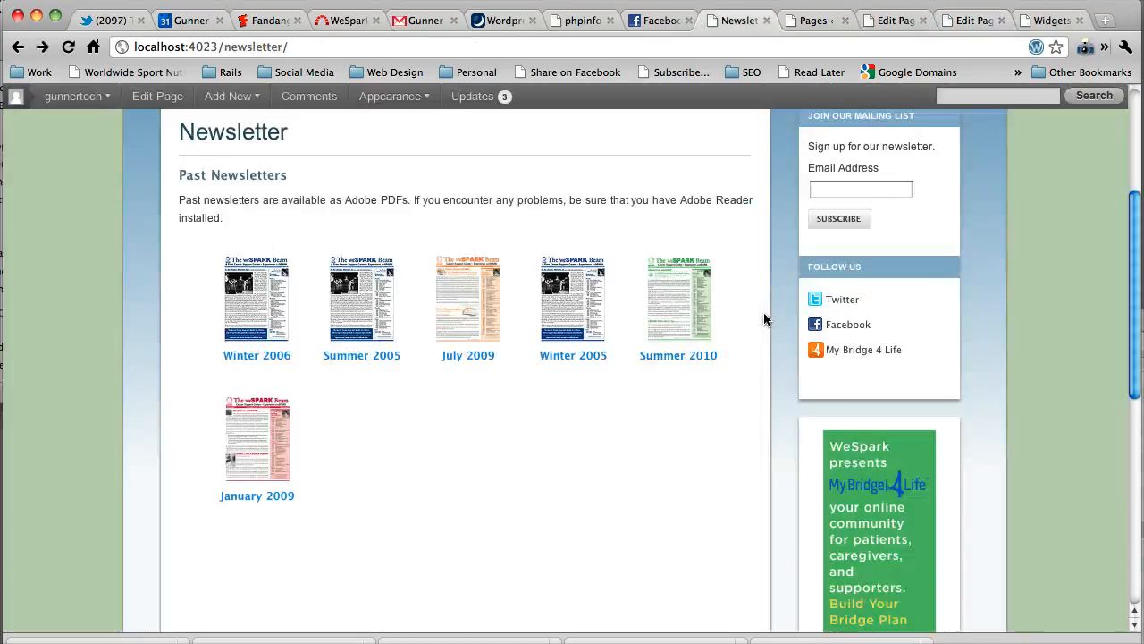
{"action": "key", "text": "super+r"}
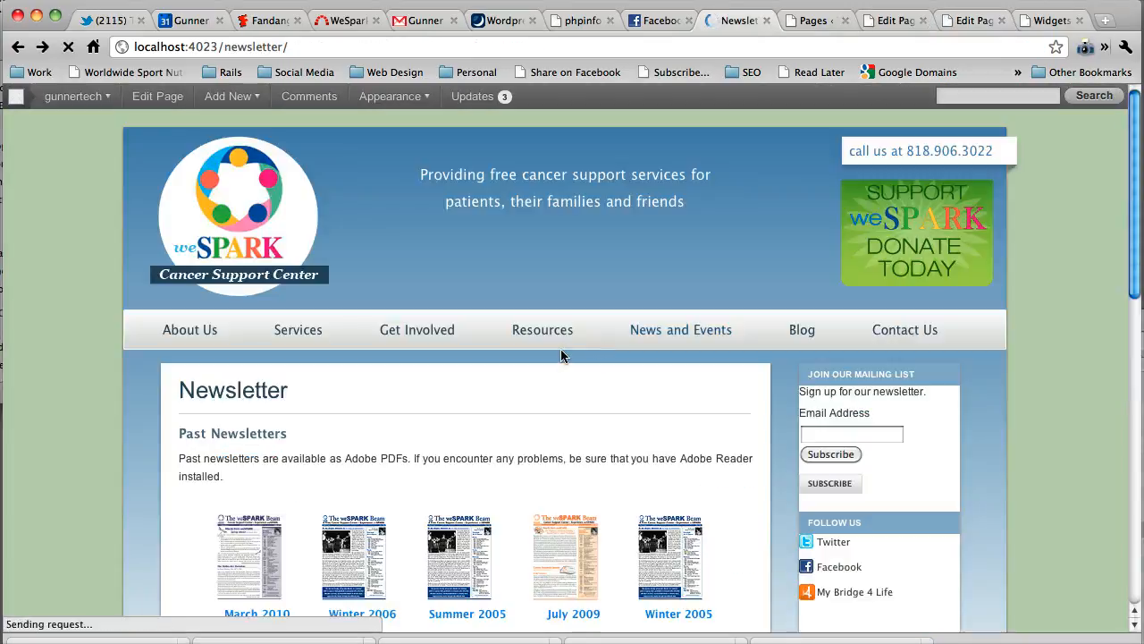
{"action": "scroll", "coordinate": [551, 360], "scroll_direction": "down", "scroll_amount": 3}
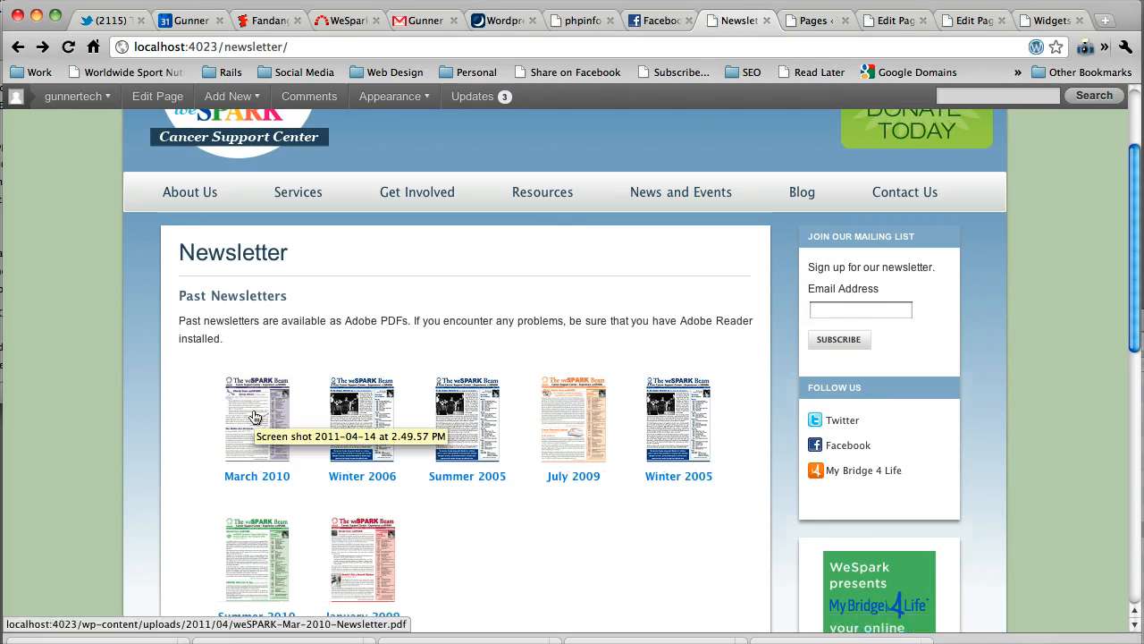
Step: Open the March 2010 newsletter from its thumbnail, look through the PDF, and go back to the Newsletter page
{"action": "left_click", "coordinate": [253, 416]}
{"action": "scroll", "coordinate": [253, 415], "scroll_direction": "down", "scroll_amount": 10}
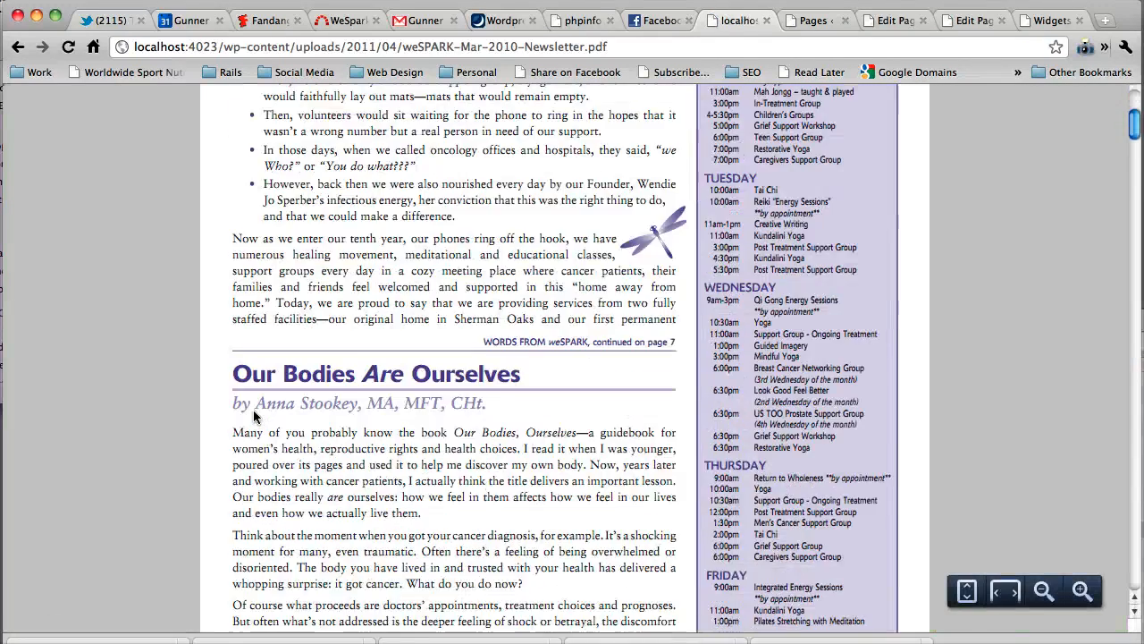
{"action": "scroll", "coordinate": [253, 416], "scroll_direction": "up", "scroll_amount": 4}
{"action": "key", "text": "BackSpace"}
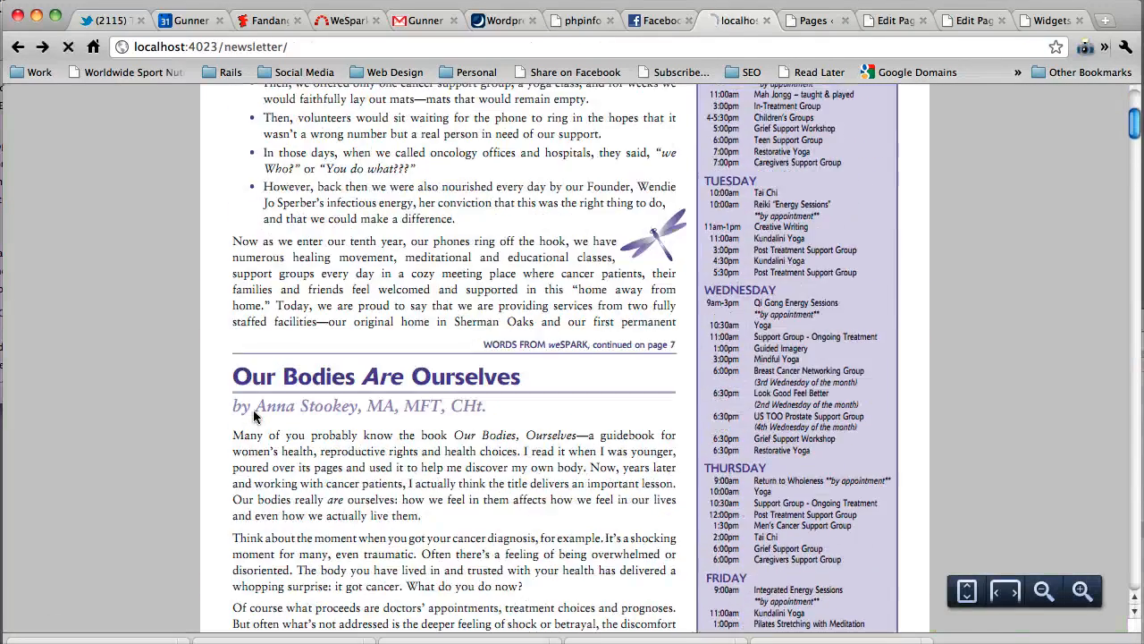
Step: Return to editing the March 2010 page and clear its Redirect destination
{"action": "left_click", "coordinate": [894, 21]}
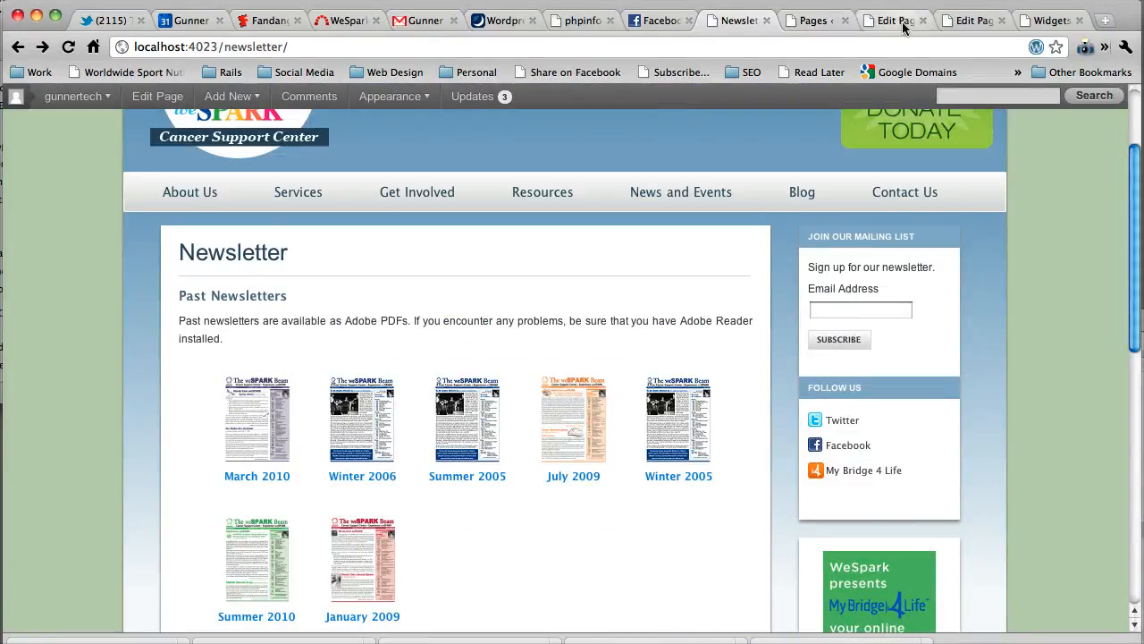
{"action": "left_click", "coordinate": [973, 21]}
{"action": "scroll", "coordinate": [471, 321], "scroll_direction": "down", "scroll_amount": 20}
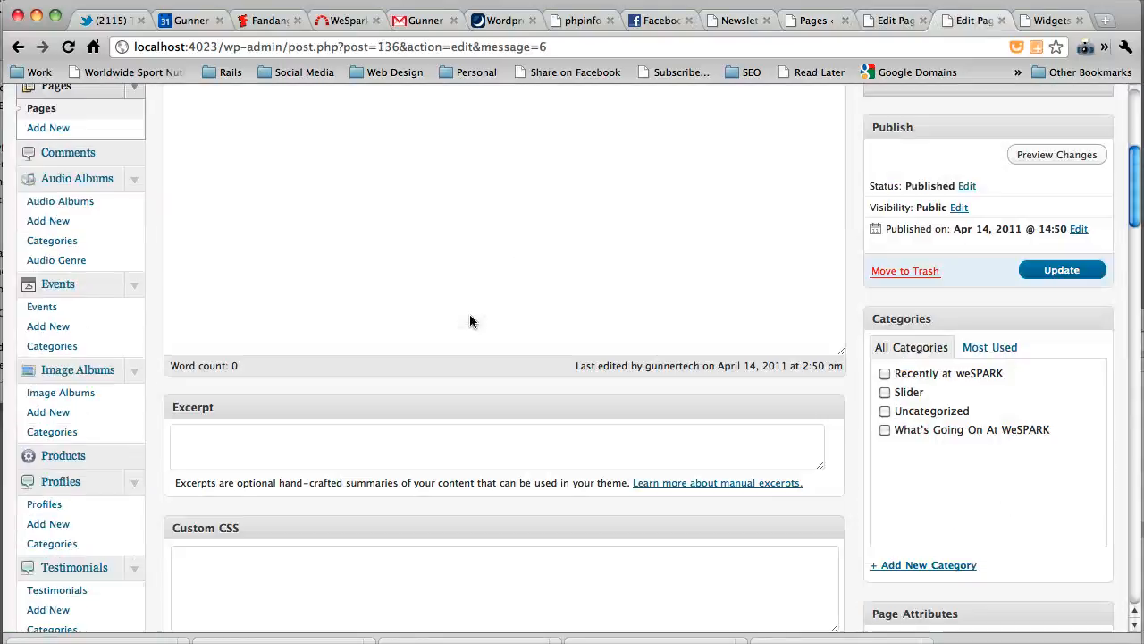
{"action": "scroll", "coordinate": [471, 321], "scroll_direction": "up", "scroll_amount": 5}
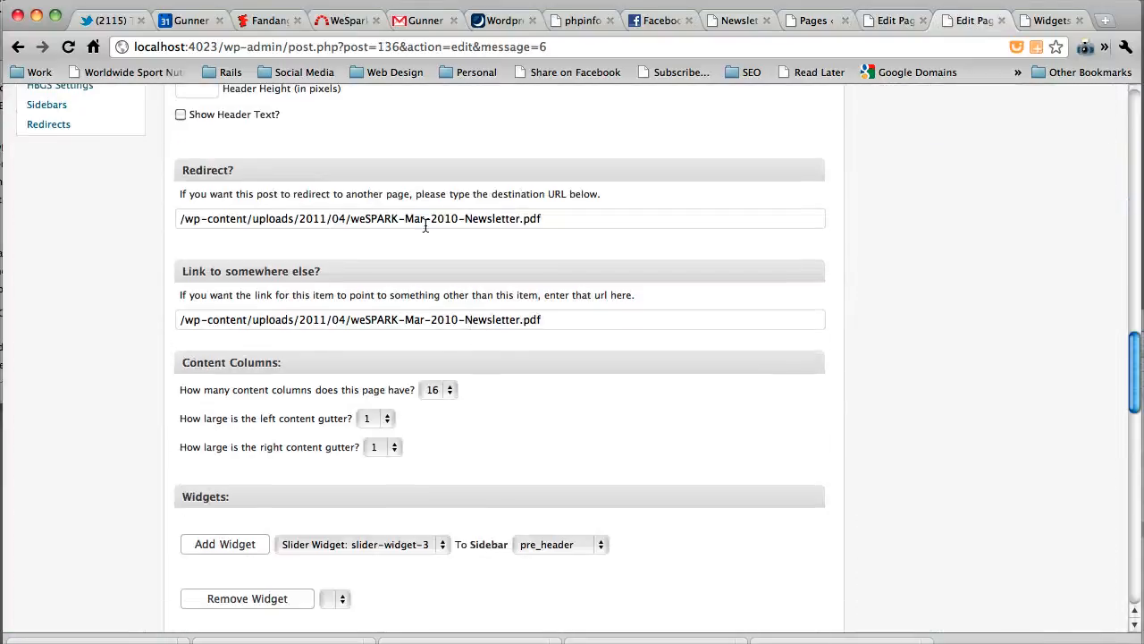
{"action": "left_click", "coordinate": [426, 219]}
{"action": "key", "text": "super+a"}
{"action": "key", "text": "BackSpace"}
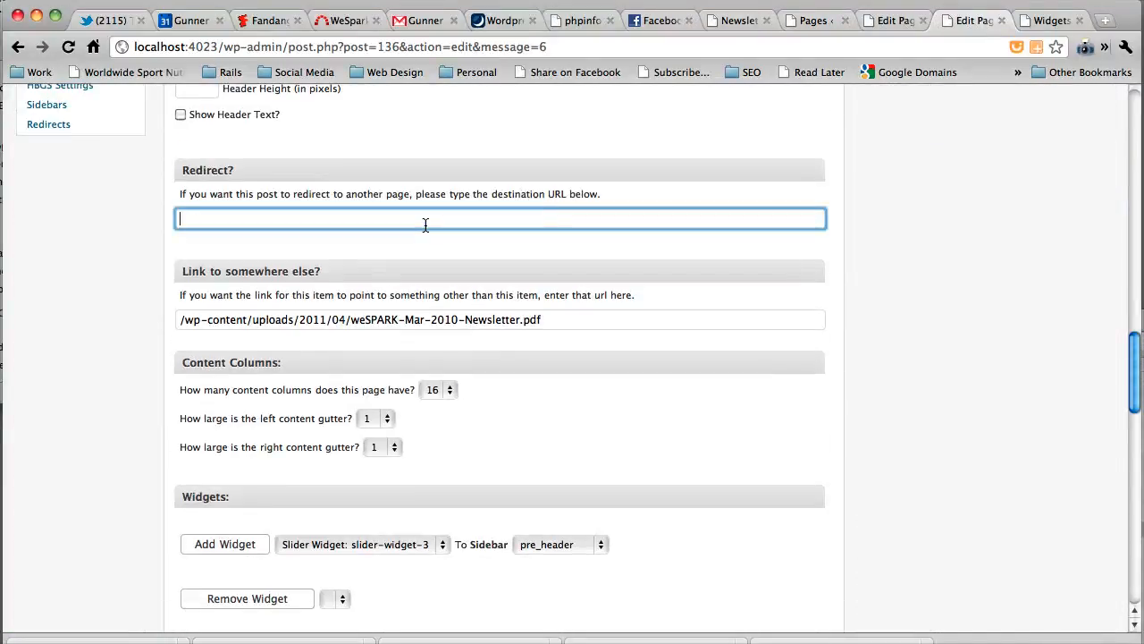
Step: Copy the "Link to somewhere else?" URL, clear that field, and update the page
{"action": "left_click", "coordinate": [426, 319]}
{"action": "key", "text": "super+a"}
{"action": "key", "text": "super+c"}
{"action": "key", "text": "BackSpace"}
{"action": "scroll", "coordinate": [426, 313], "scroll_direction": "up", "scroll_amount": 3}
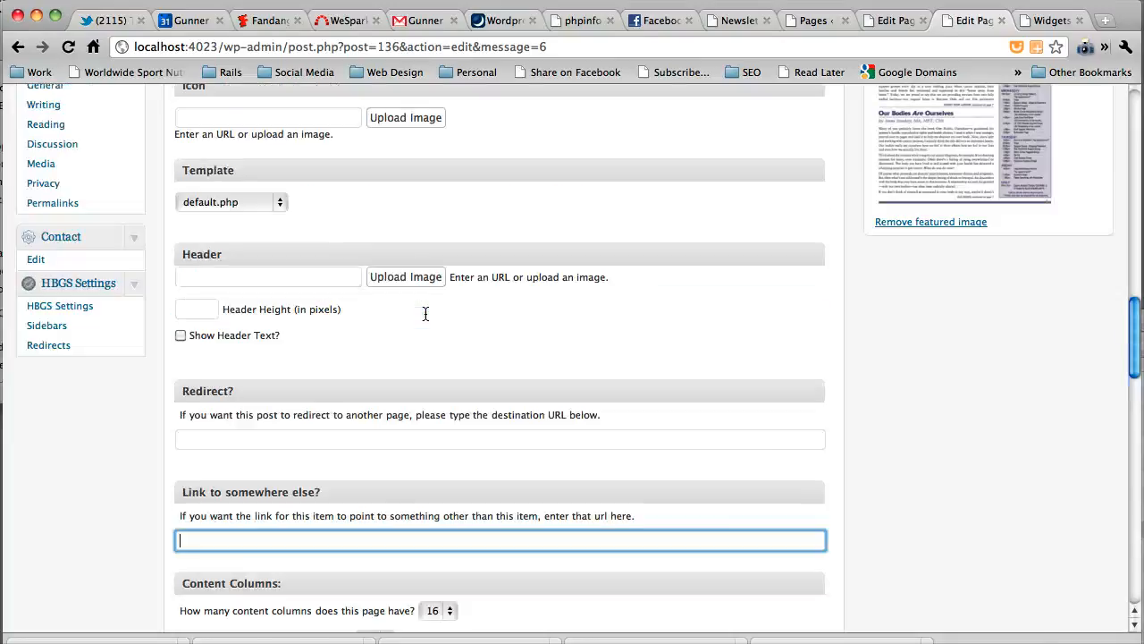
{"action": "scroll", "coordinate": [425, 313], "scroll_direction": "up", "scroll_amount": 10}
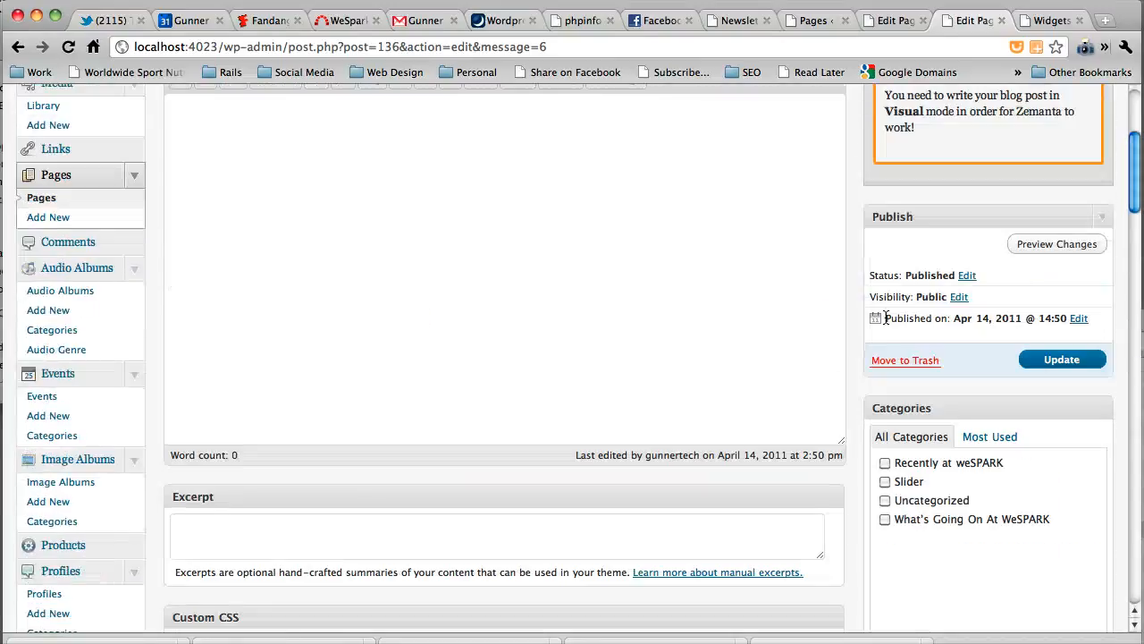
{"action": "left_click", "coordinate": [1085, 358]}
Step: Reload the public Newsletter page and open the March 2010 entry to examine where its thumbnail leads
{"action": "key", "text": "super+alt+Left"}
{"action": "key", "text": "super+alt+Left"}
{"action": "key", "text": "super+alt+Left"}
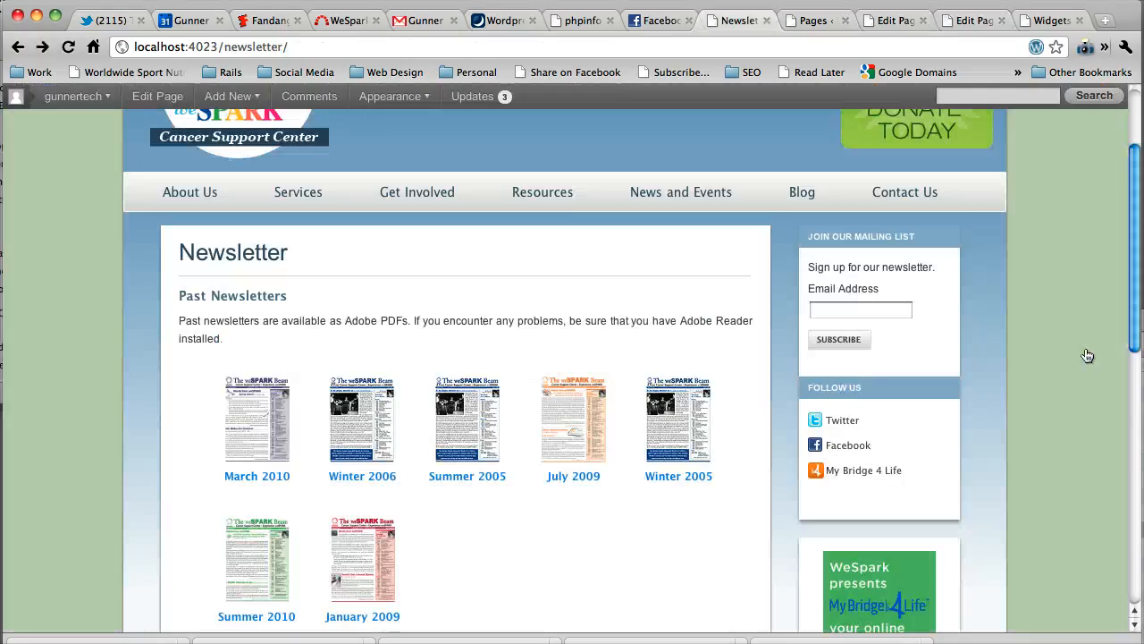
{"action": "key", "text": "super+r"}
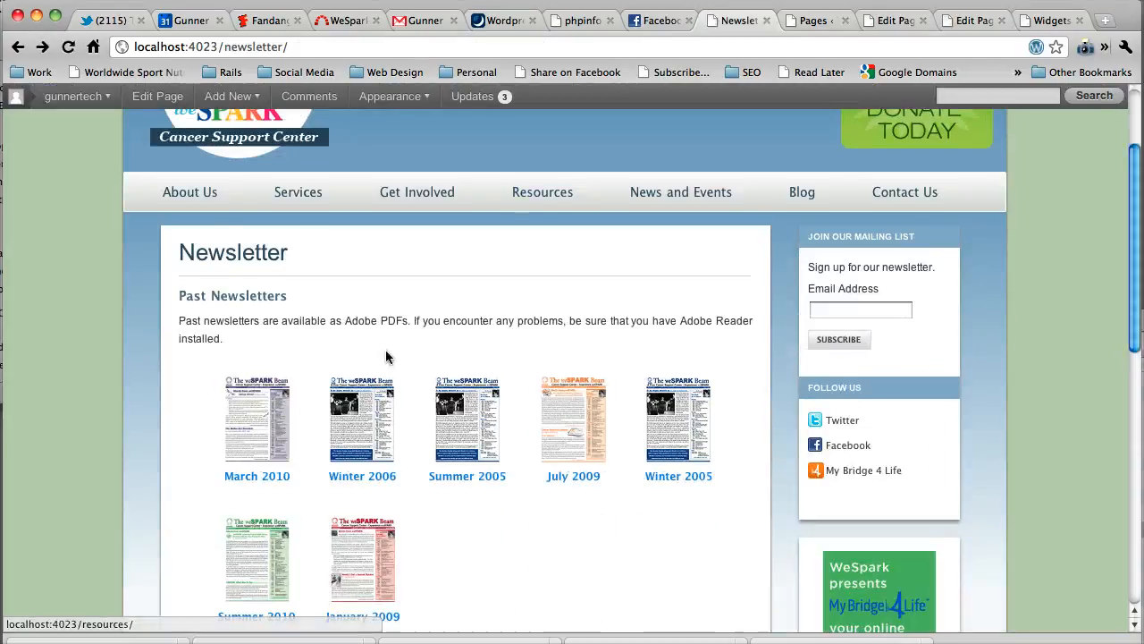
{"action": "left_click", "coordinate": [254, 433]}
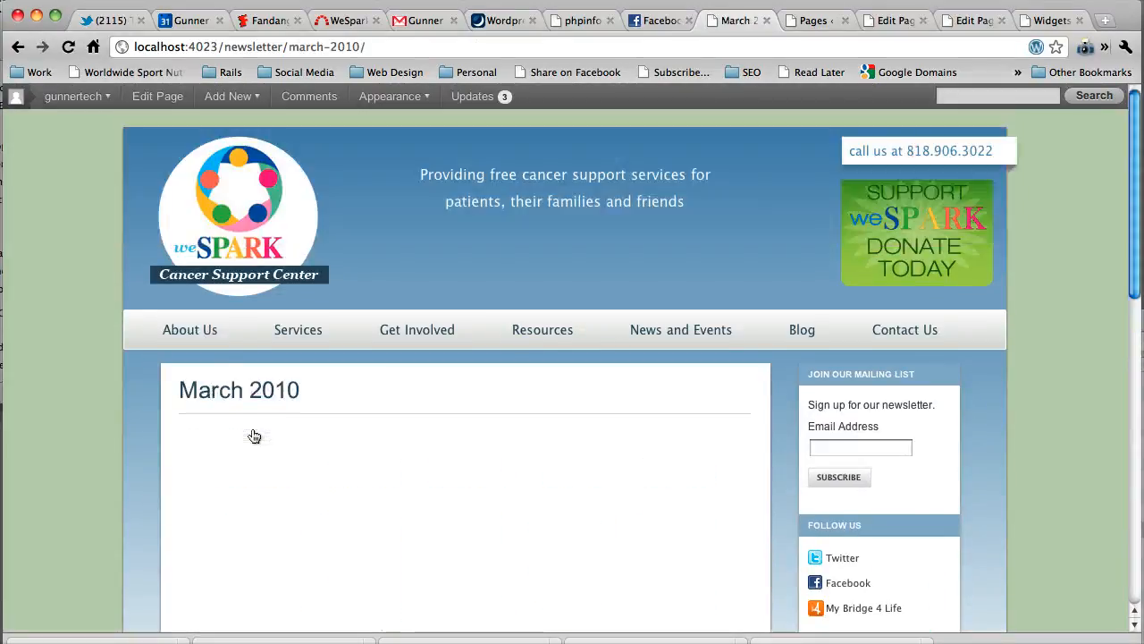
{"action": "scroll", "coordinate": [254, 435], "scroll_direction": "down", "scroll_amount": 10}
{"action": "scroll", "coordinate": [254, 435], "scroll_direction": "up", "scroll_amount": 10}
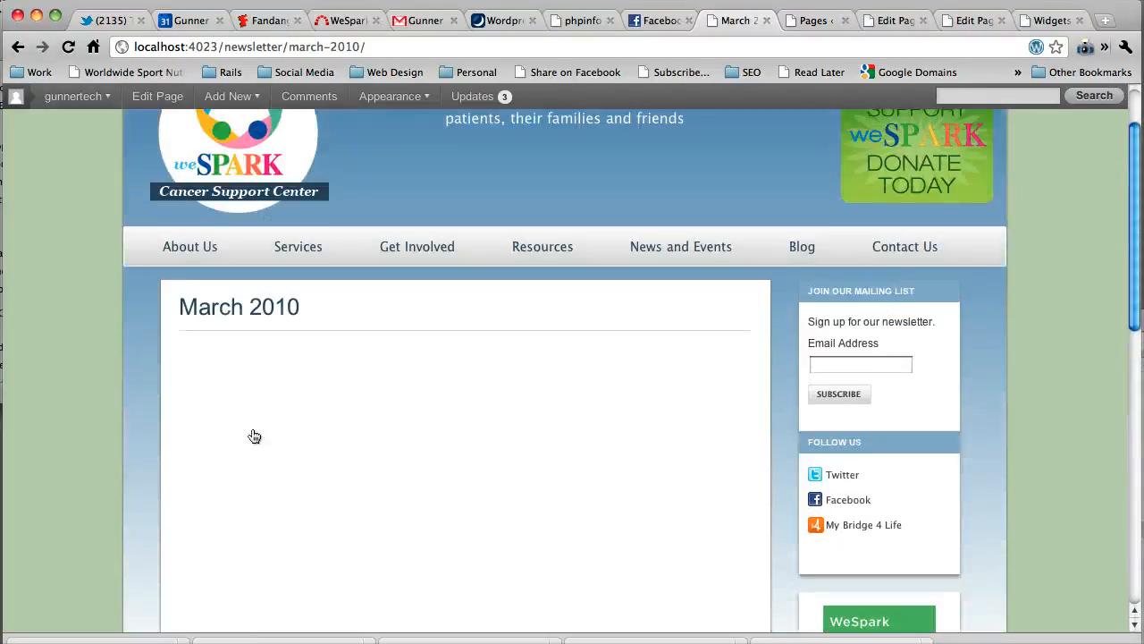
Step: Back in the March 2010 page editor, set the Redirect destination to "/wp-content/uploads/2011/04/weSPARK-Mar-2010-Newsletter.pdf"
{"action": "left_click", "coordinate": [974, 19]}
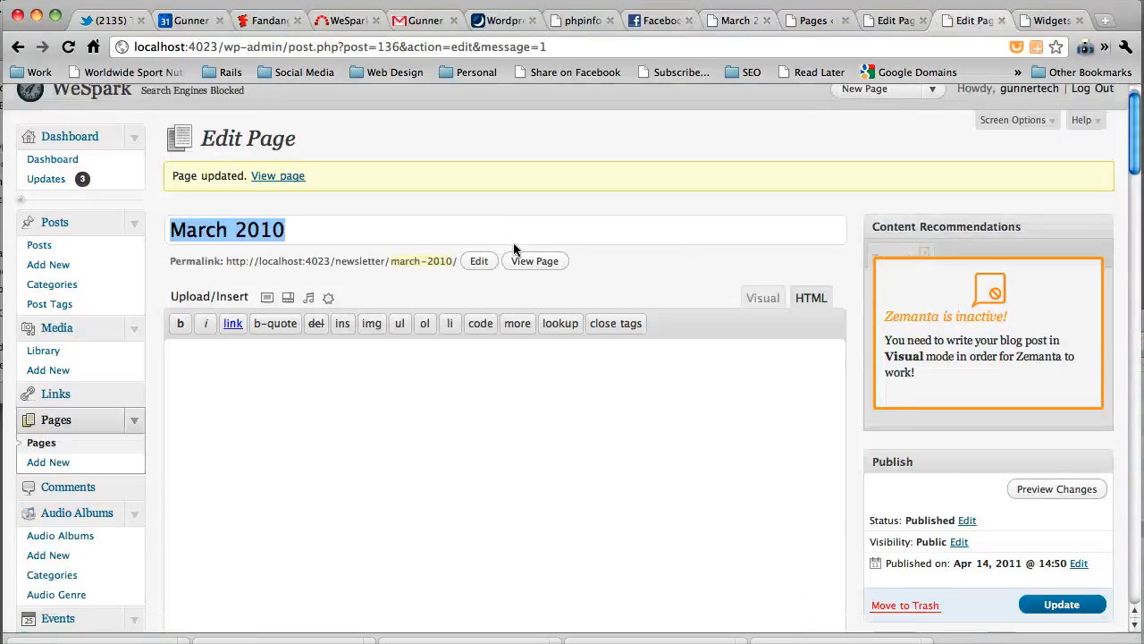
{"action": "scroll", "coordinate": [513, 249], "scroll_direction": "down", "scroll_amount": 10}
{"action": "scroll", "coordinate": [513, 250], "scroll_direction": "down", "scroll_amount": 12}
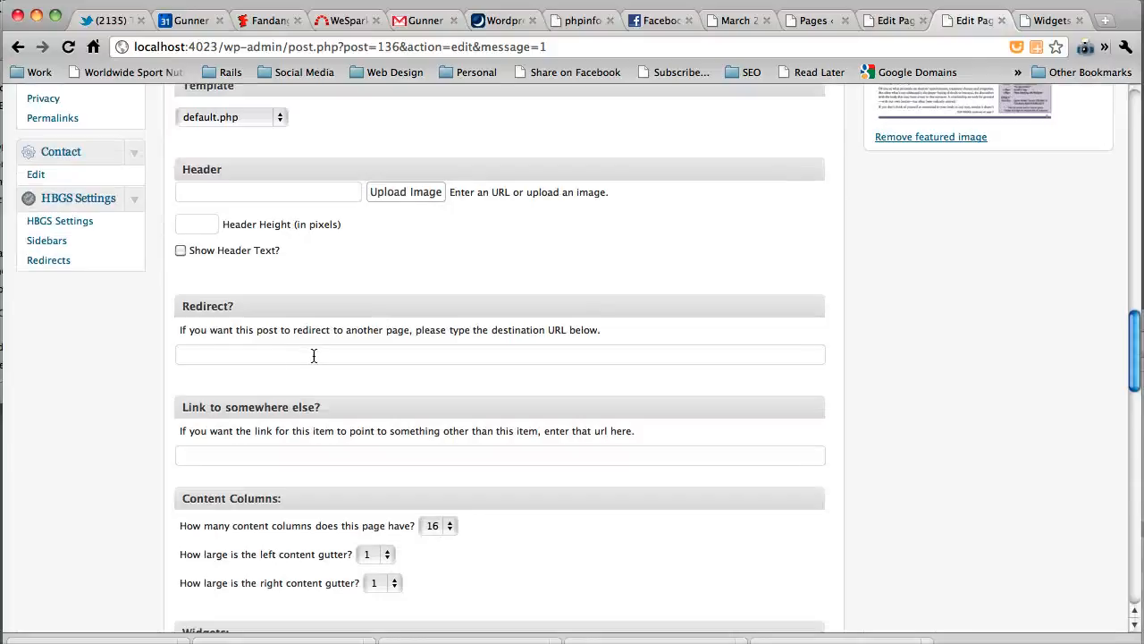
{"action": "left_click", "coordinate": [290, 355]}
{"action": "key", "text": "super+v"}
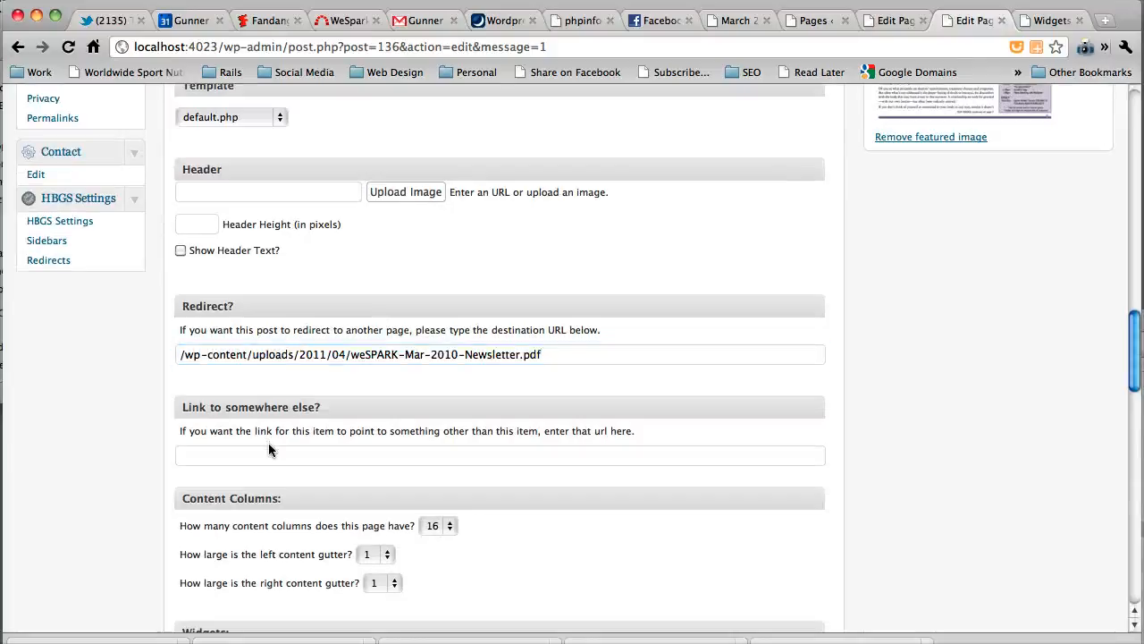
Step: Set the "Link to somewhere else?" URL to "/wp-content/uploads/2011/04/weSPARK-Mar-2010-Newsletter.pdf" and update the March 2010 page
{"action": "left_click", "coordinate": [268, 453]}
{"action": "key", "text": "super+v"}
{"action": "scroll", "coordinate": [737, 409], "scroll_direction": "up", "scroll_amount": 15}
{"action": "scroll", "coordinate": [737, 408], "scroll_direction": "up", "scroll_amount": 5}
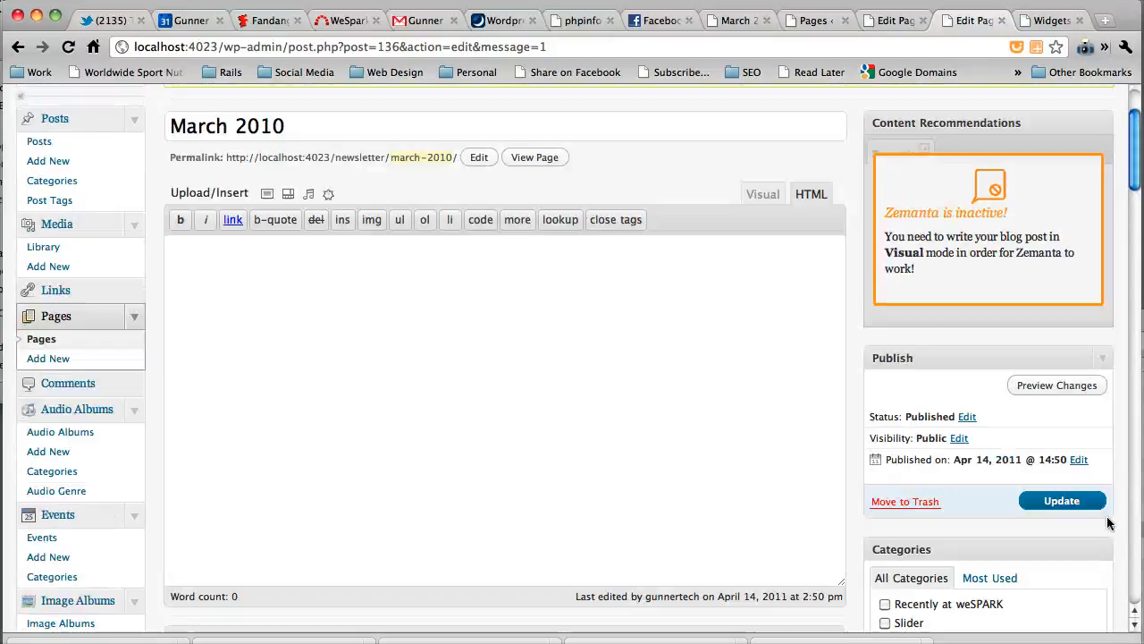
{"action": "left_click", "coordinate": [1063, 501]}
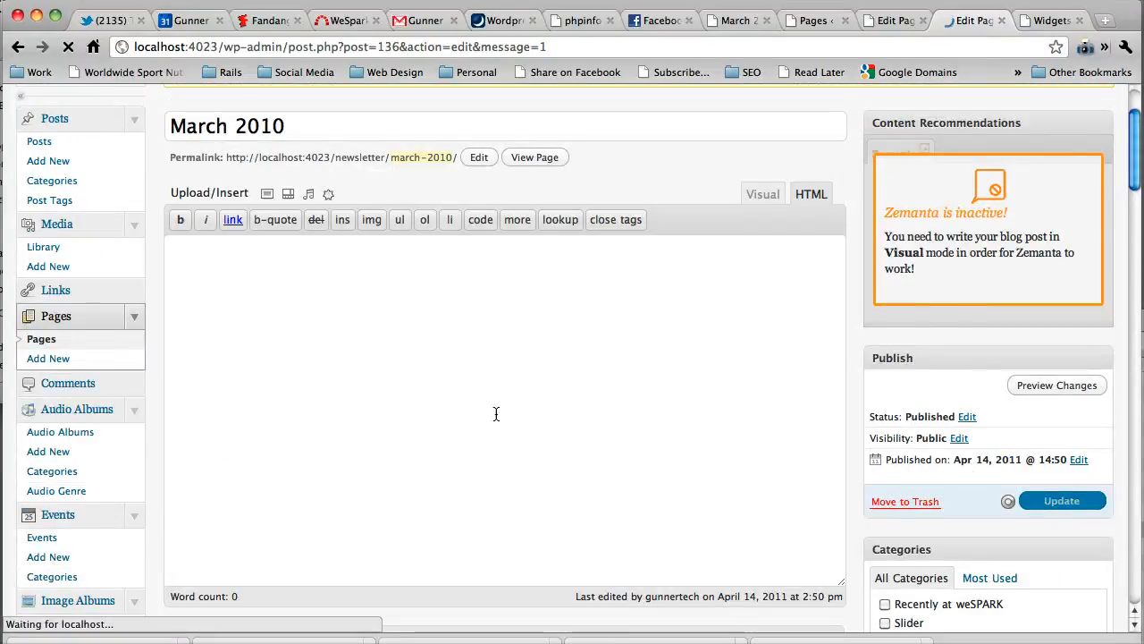
Step: Return to the public Newsletter listing and examine the March 2010 entry's link target and the order of the newsletters
{"action": "key", "text": "super+alt+Left"}
{"action": "key", "text": "super+alt+Left"}
{"action": "key", "text": "super+alt+Left"}
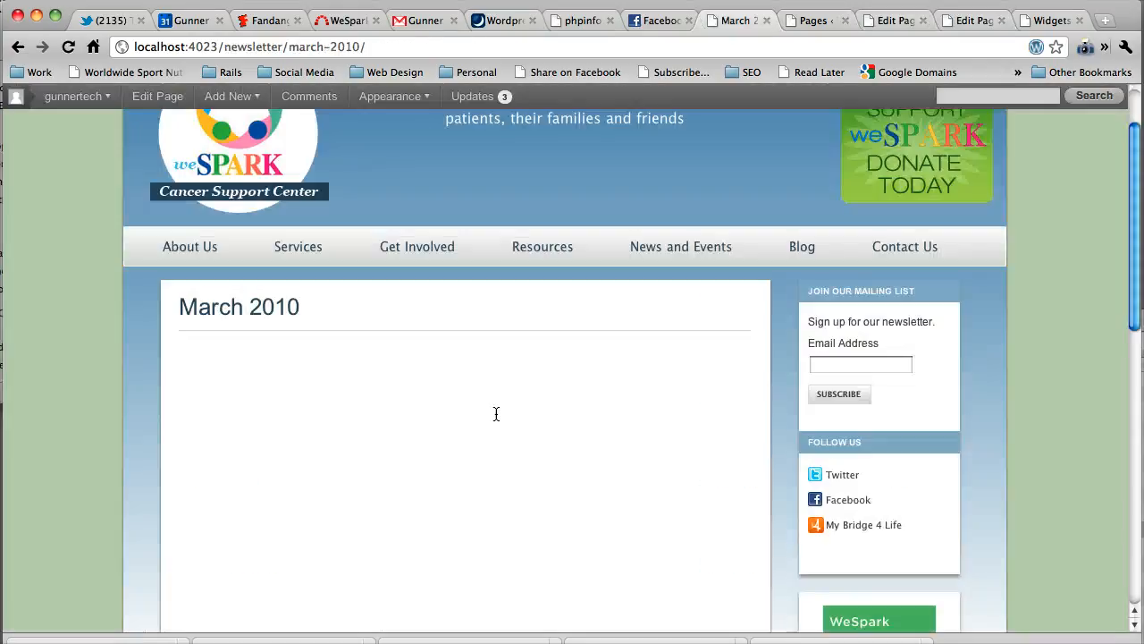
{"action": "key", "text": "super+Left"}
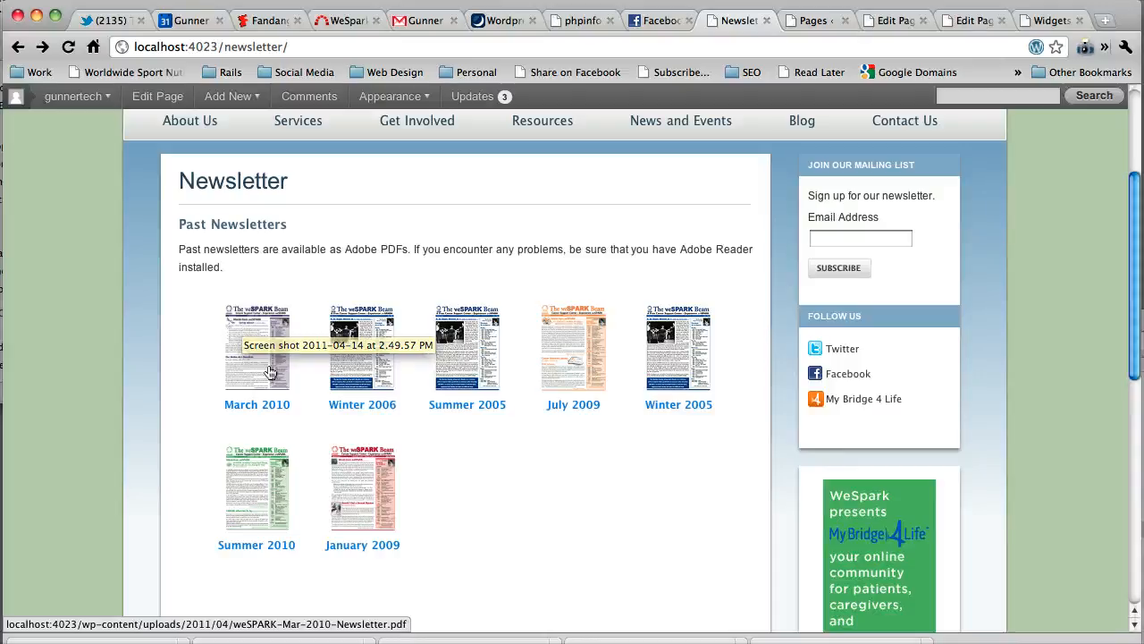
{"action": "left_click_drag", "start_coordinate": [207, 405], "coordinate": [465, 415]}
{"action": "left_click", "coordinate": [170, 337]}
Step: In the July 2009 page editor, set the published date to Mar 06, 2010 and update the page
{"action": "key", "text": "ctrl+Tab"}
{"action": "key", "text": "ctrl+Tab"}
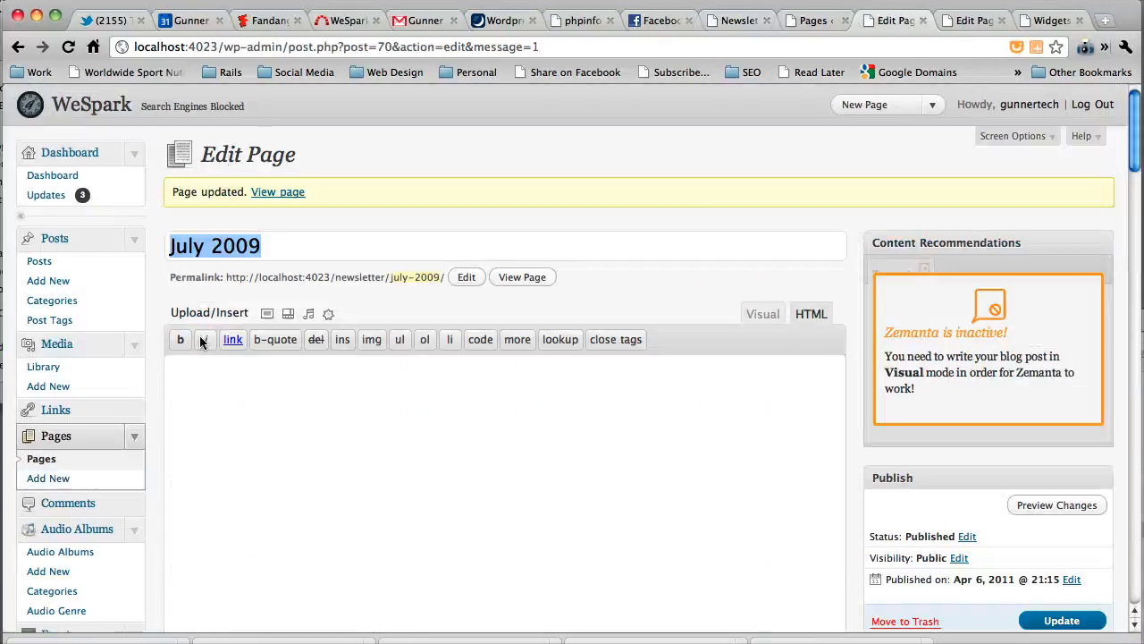
{"action": "scroll", "coordinate": [536, 478], "scroll_direction": "down", "scroll_amount": 2}
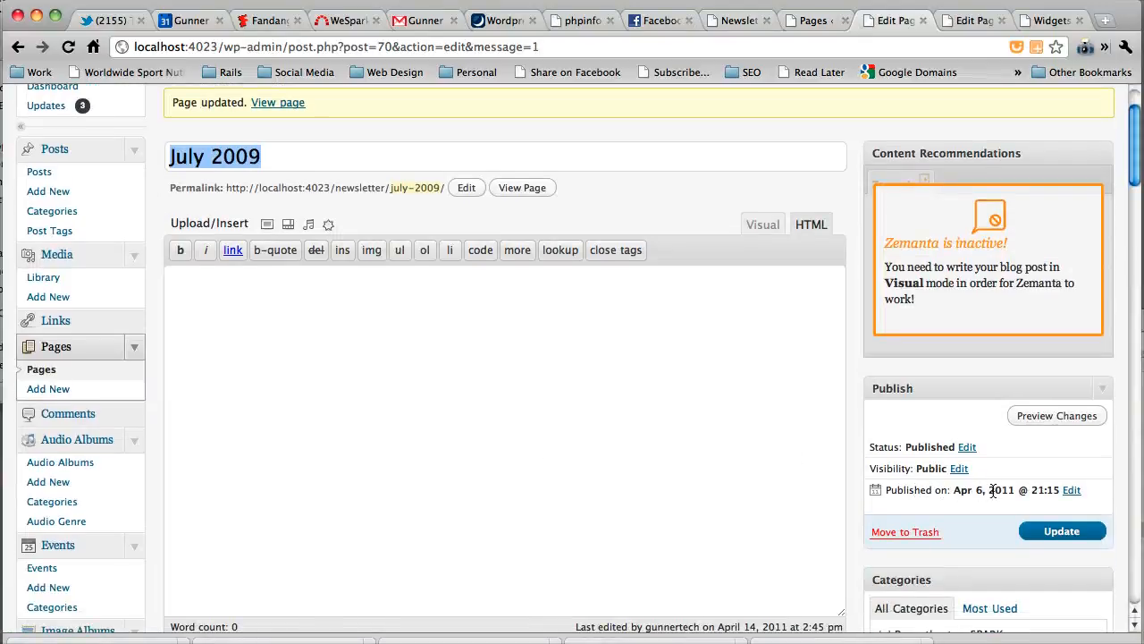
{"action": "left_click", "coordinate": [1070, 489]}
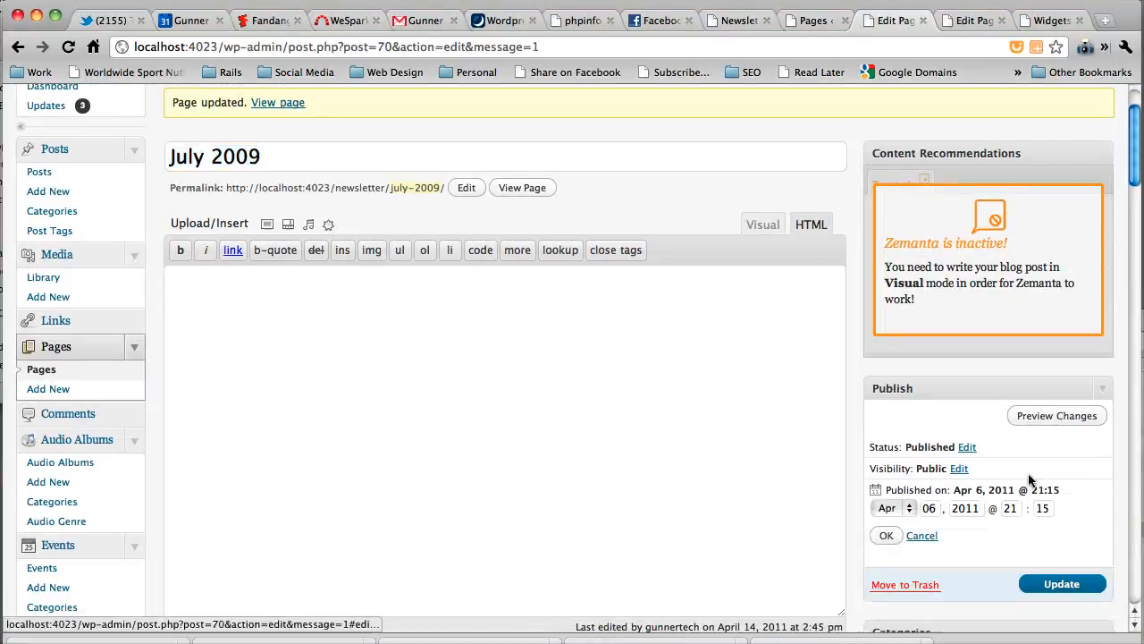
{"action": "left_click", "coordinate": [978, 497]}
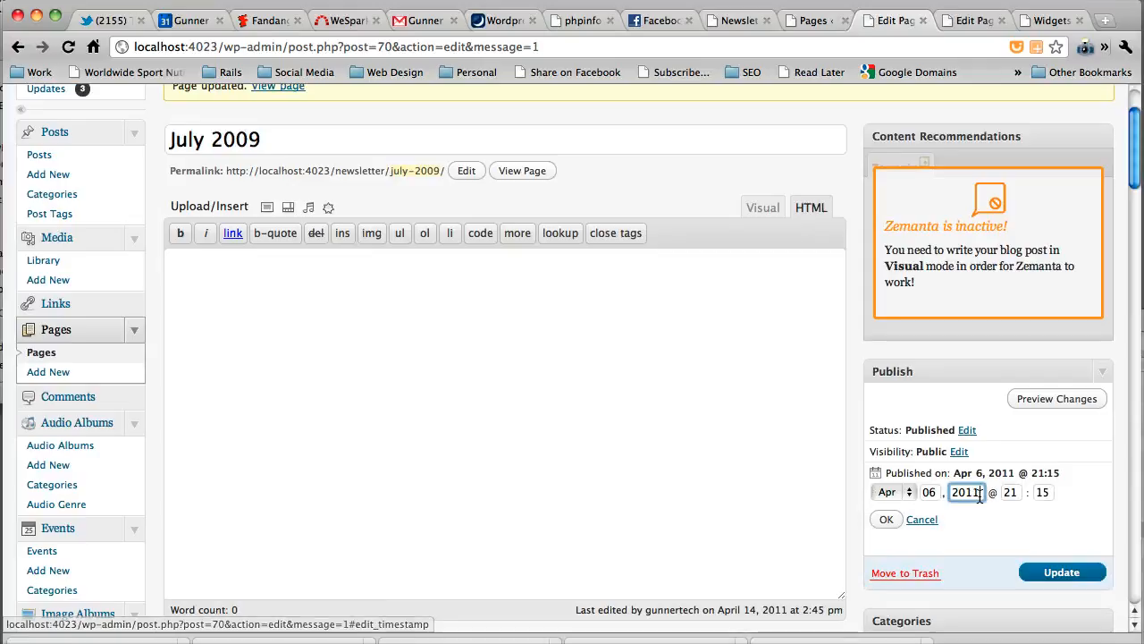
{"action": "key", "text": "BackSpace"}
{"action": "key", "text": "shift+Tab"}
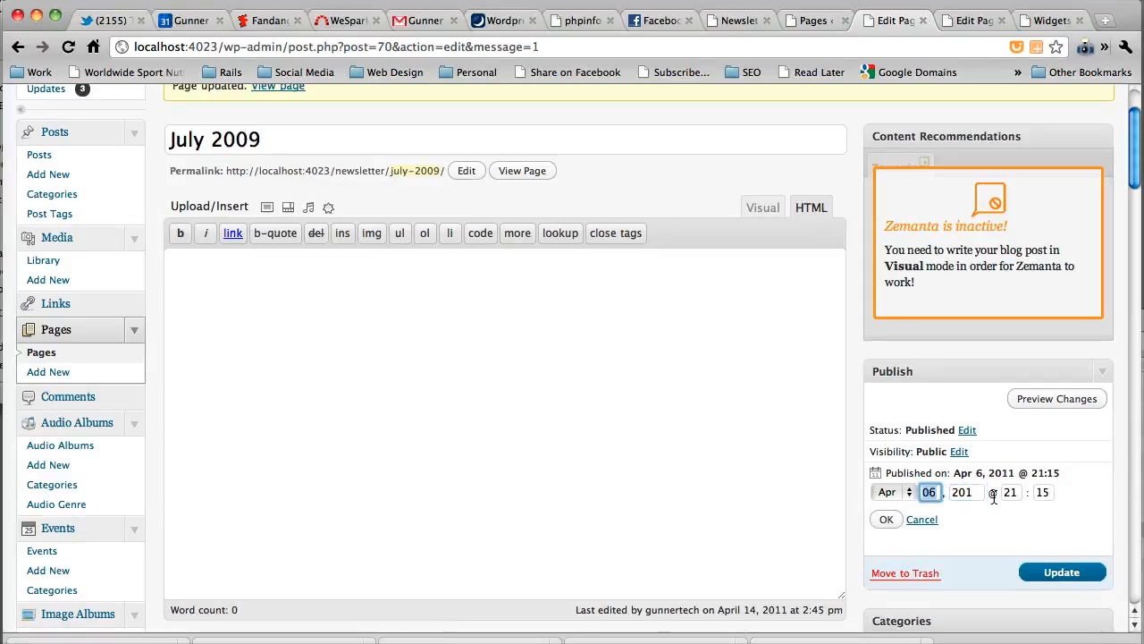
{"action": "left_click", "coordinate": [898, 494]}
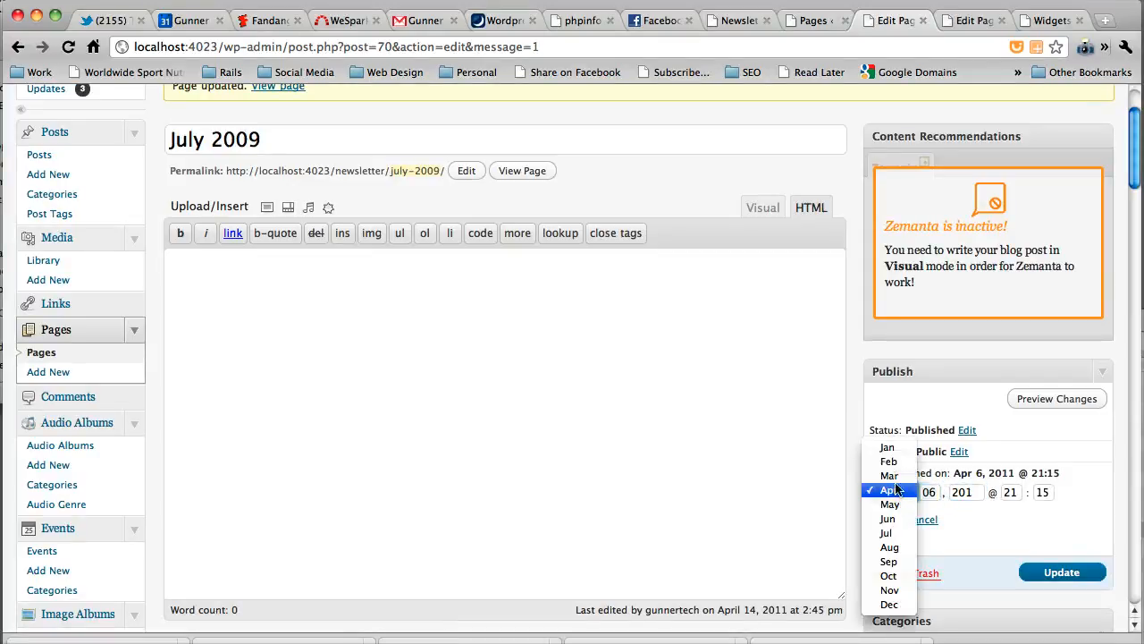
{"action": "left_click", "coordinate": [896, 475]}
{"action": "left_click", "coordinate": [933, 493]}
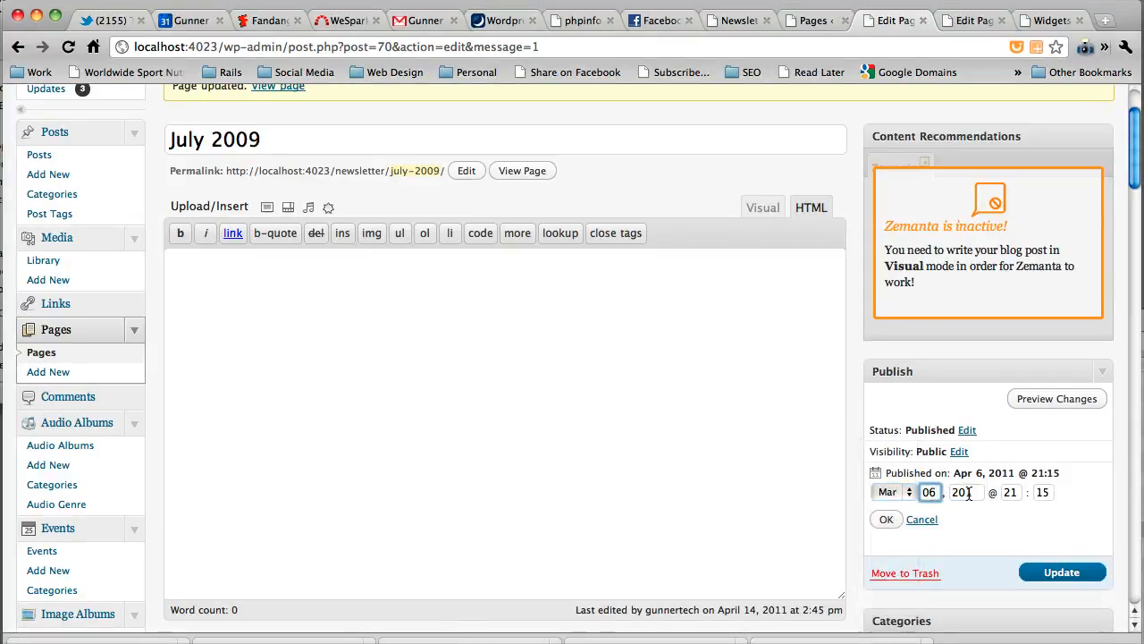
{"action": "left_click", "coordinate": [970, 494]}
{"action": "type", "text": "0"}
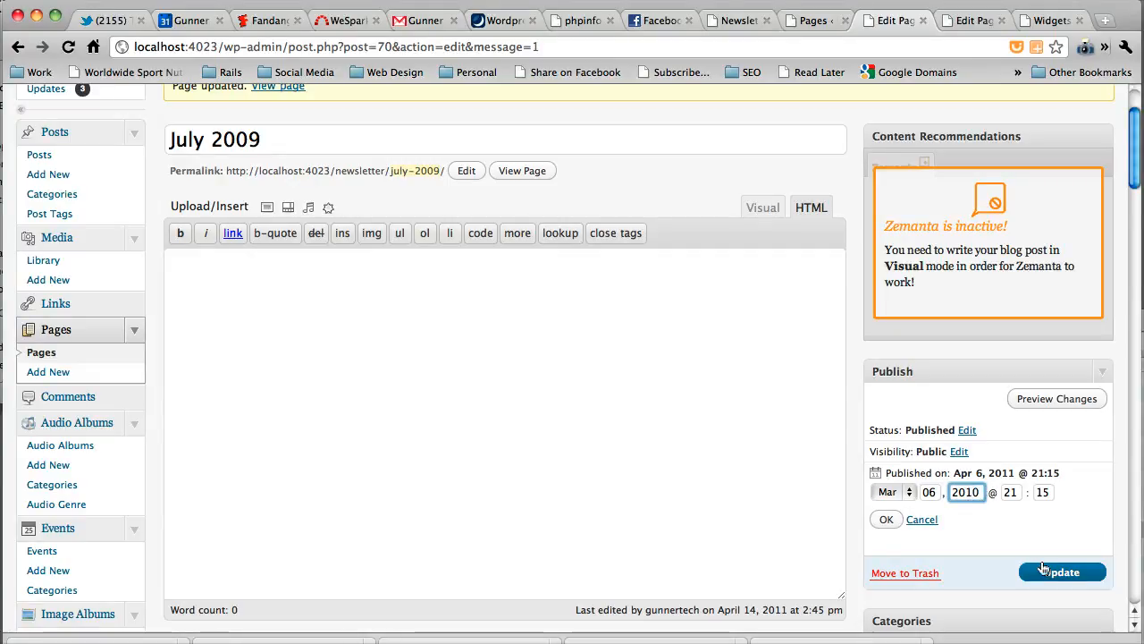
{"action": "left_click", "coordinate": [886, 519]}
{"action": "left_click", "coordinate": [1053, 515]}
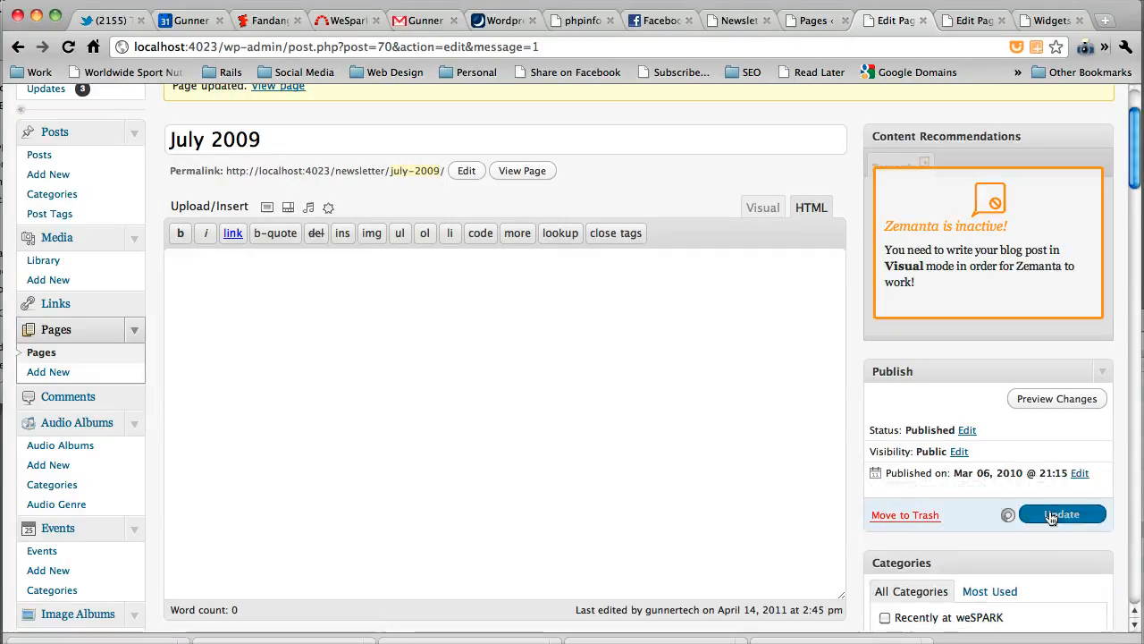
Step: Reload the public Newsletter page to examine where July 2009 is placed among the past newsletters
{"action": "key", "text": "super+alt+Left"}
{"action": "key", "text": "super+alt+Left"}
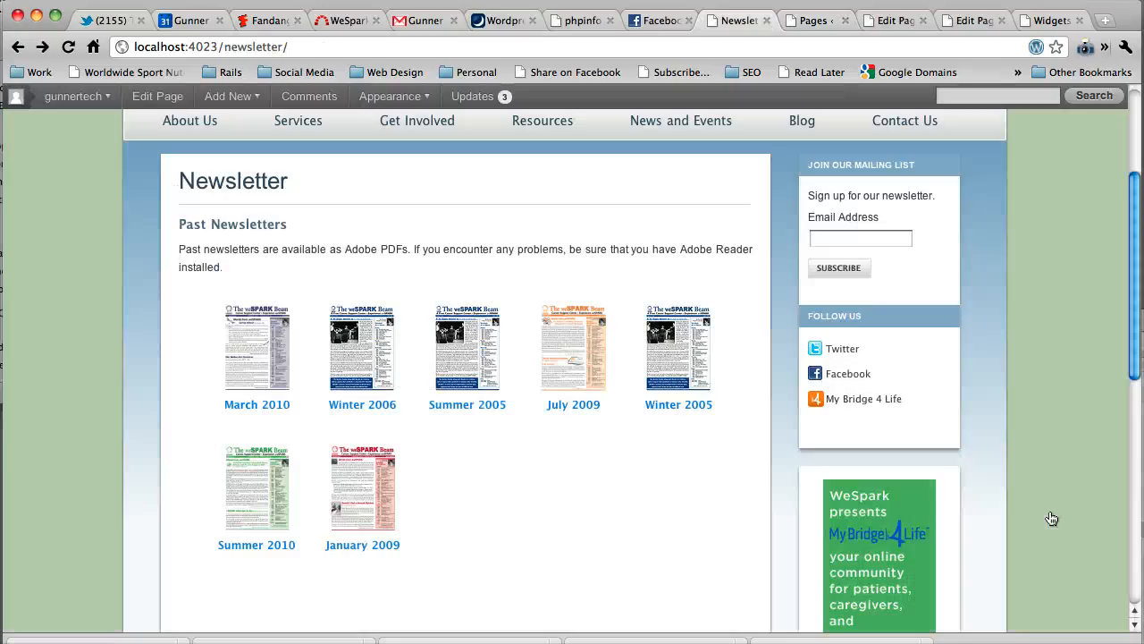
{"action": "key", "text": "super+r"}
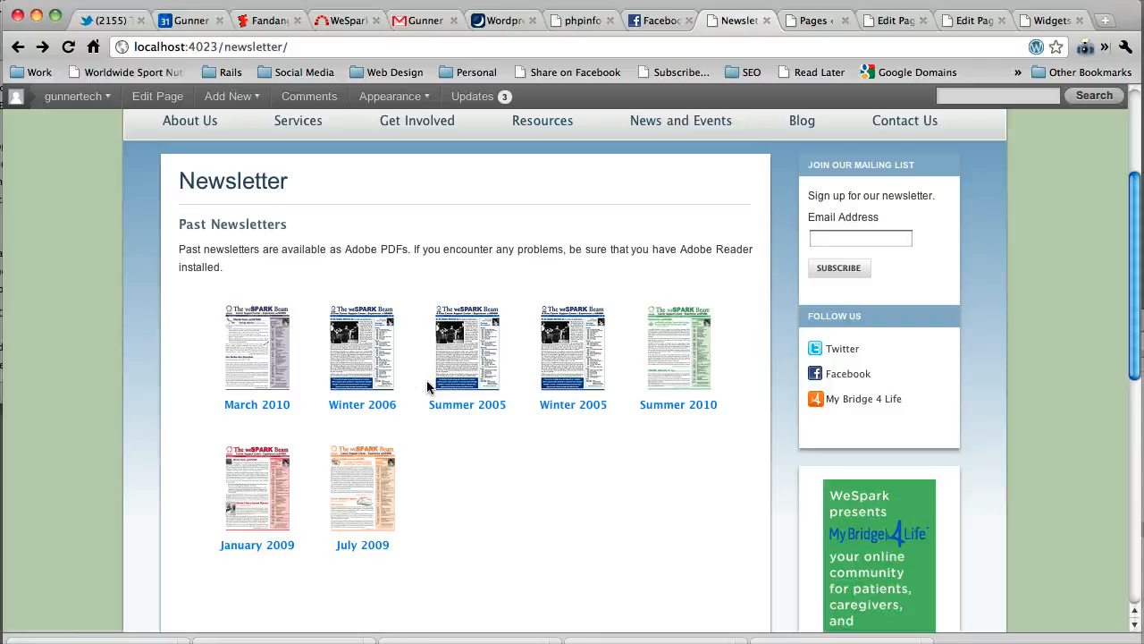
{"action": "key", "text": "super+r"}
{"action": "left_click", "coordinate": [270, 642]}
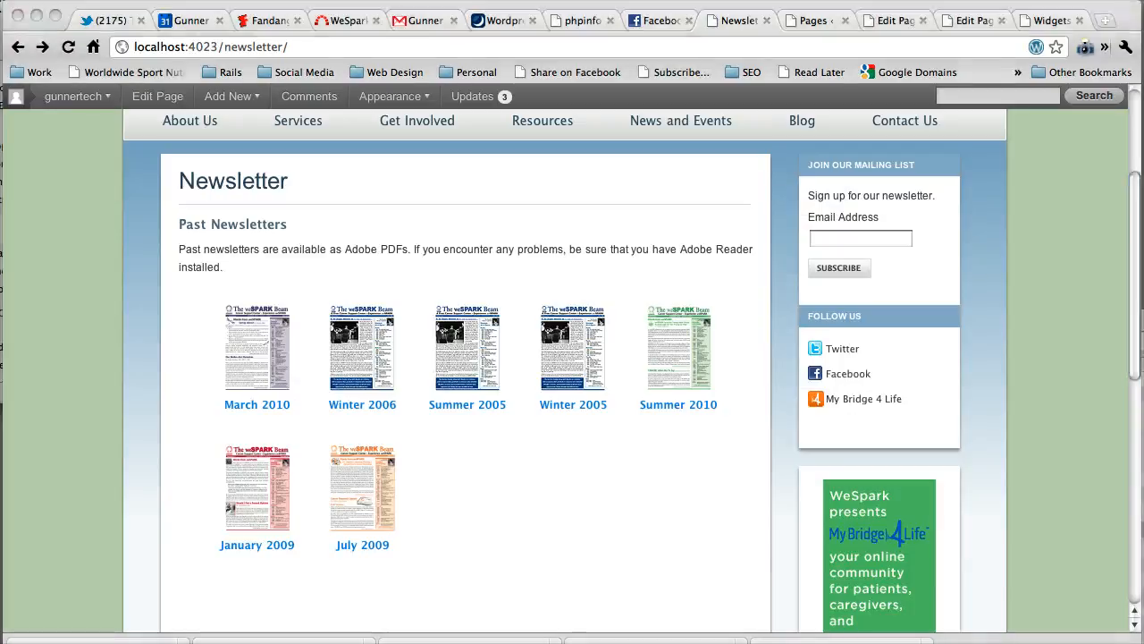